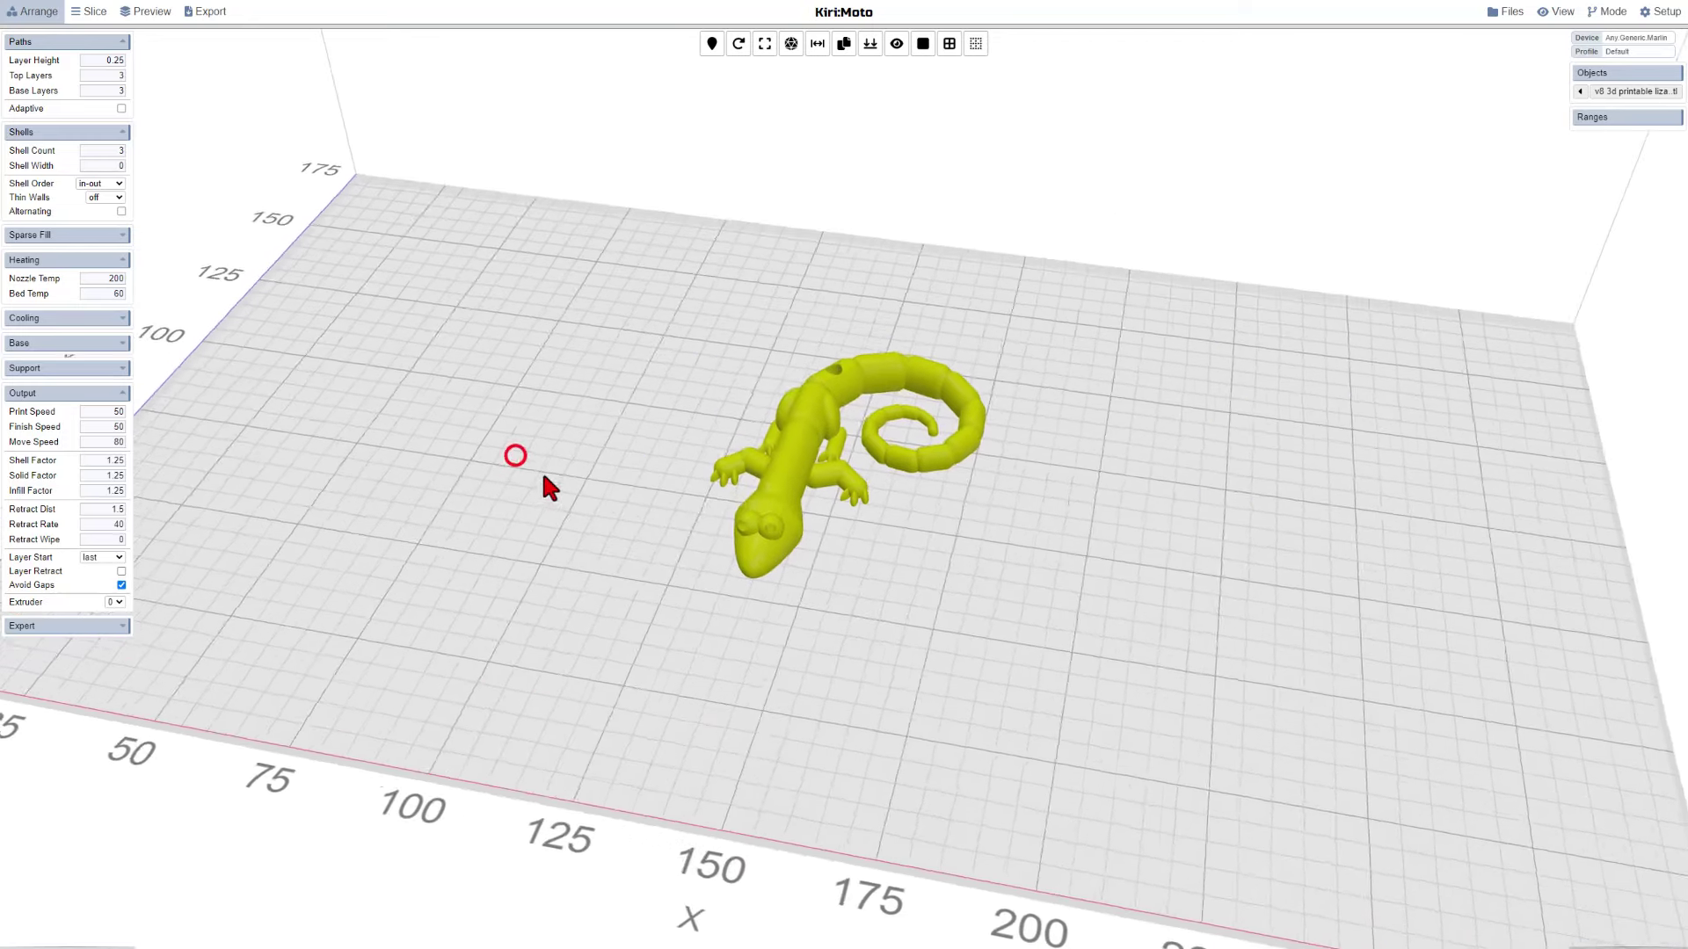
- Select the lizard model and delete it, leaving the build plate empty
drag(541, 468, 633, 470)
click(852, 393)
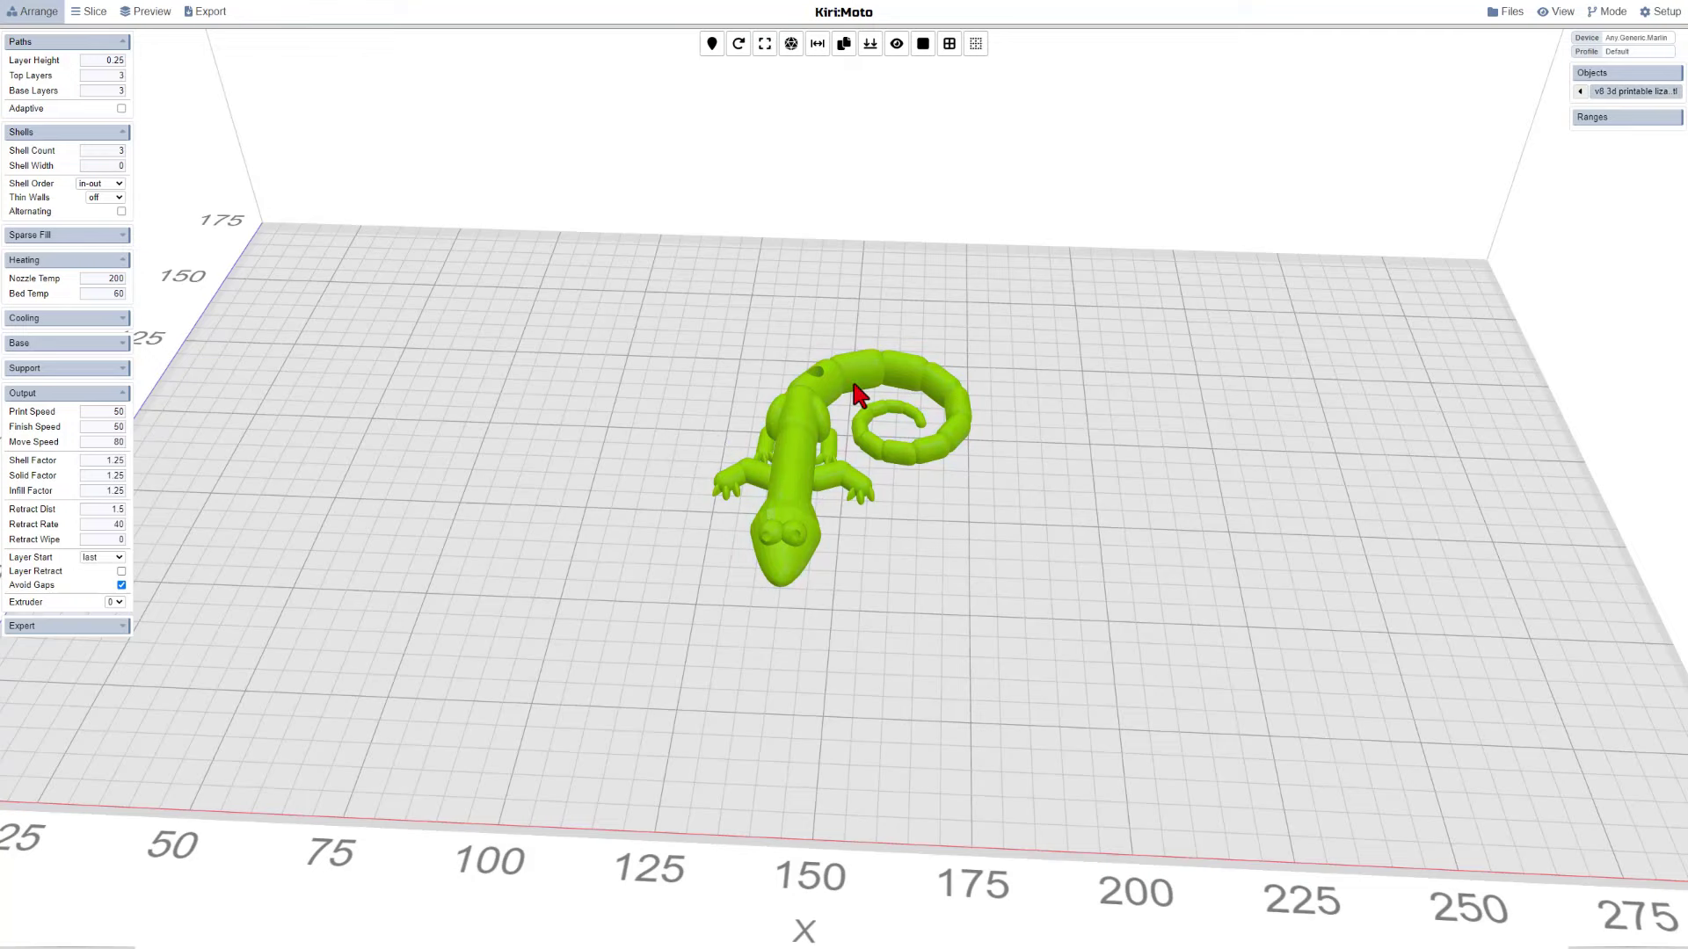
key(Delete)
drag(845, 402, 776, 422)
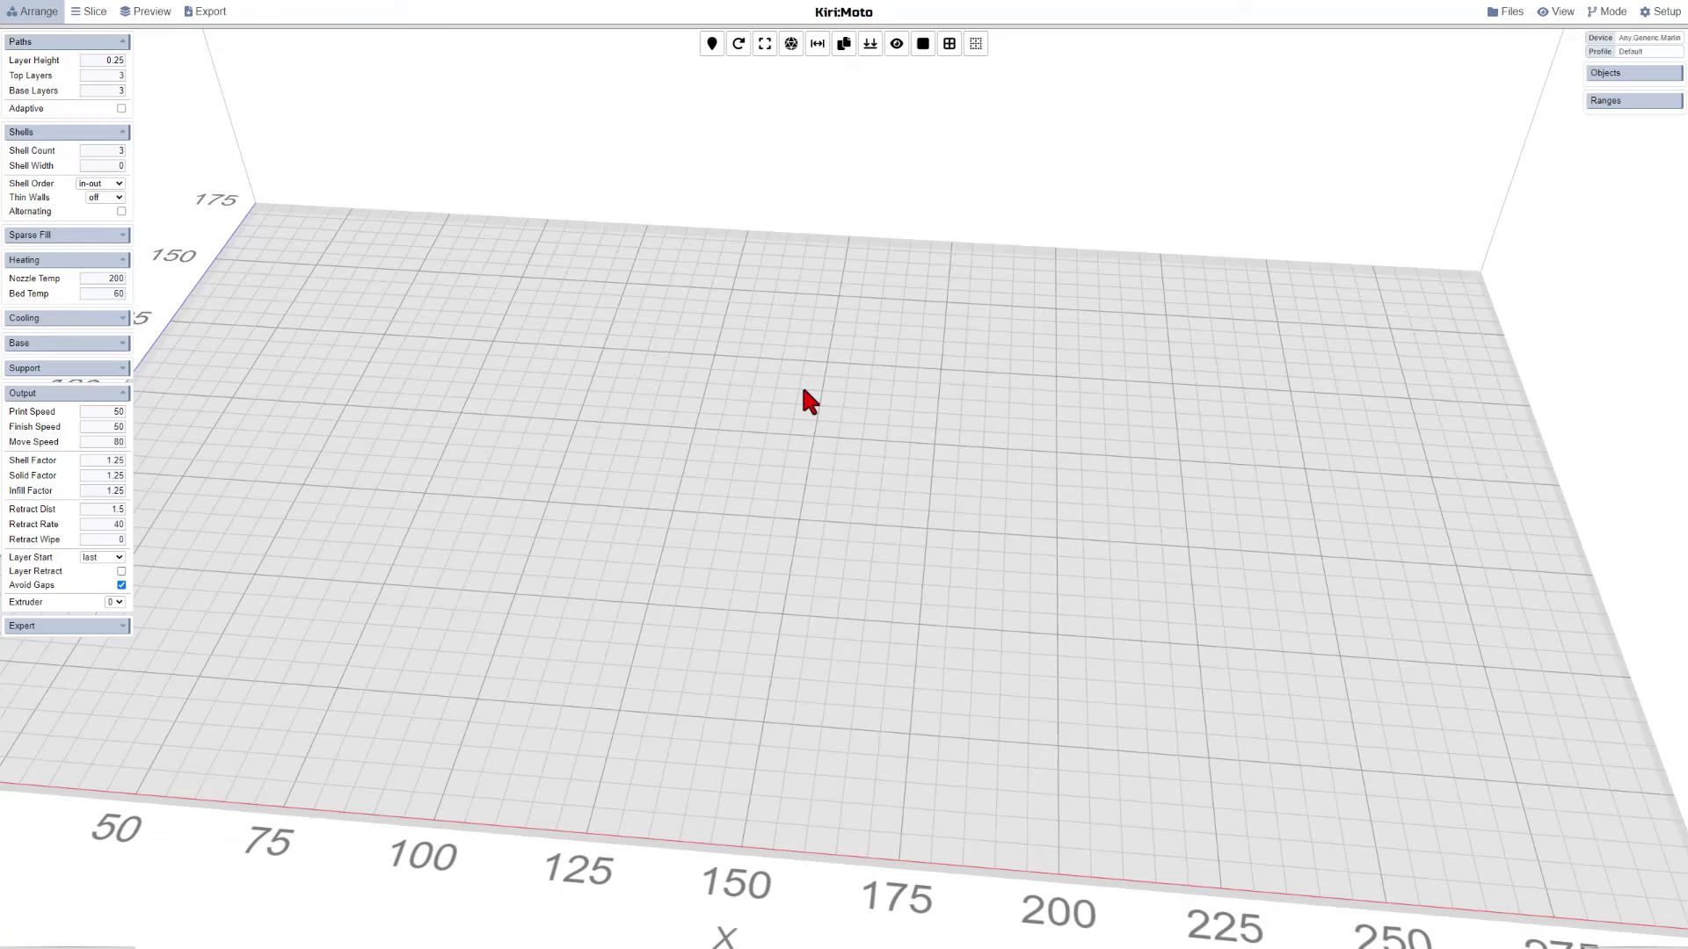
- Replace Any Generic Marlin with the SV06 device for a 220 × 220 mm bed
click(1627, 39)
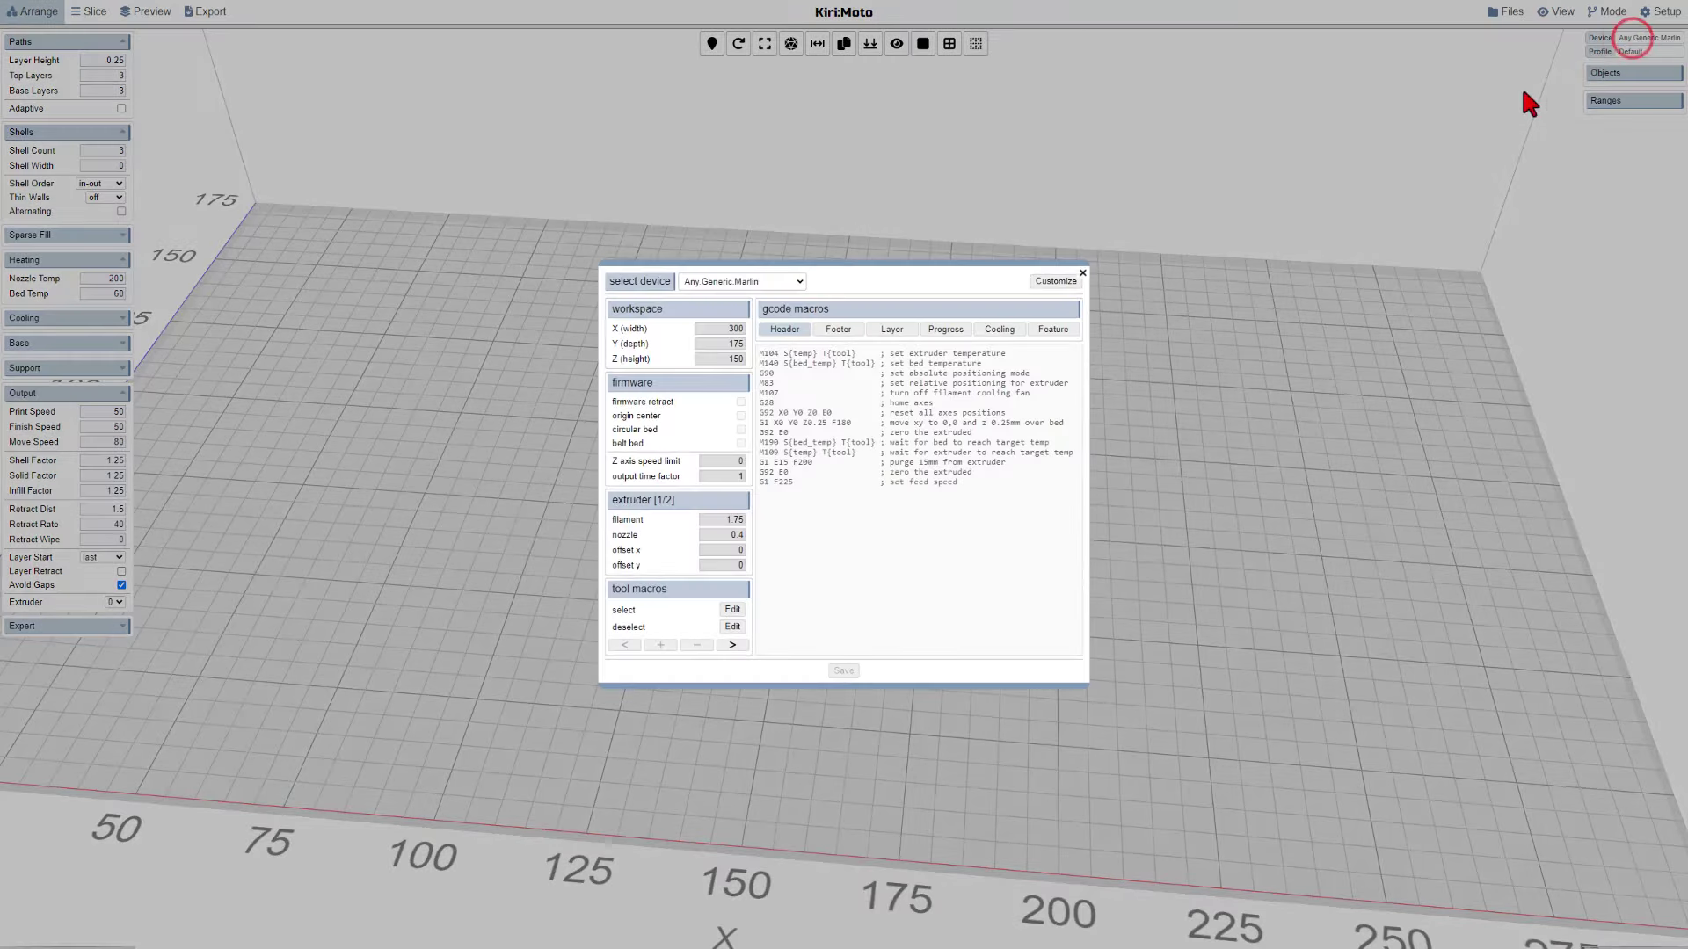
click(783, 282)
mouse_move(802, 322)
mouse_down()
mouse_move(811, 450)
mouse_move(795, 318)
mouse_up()
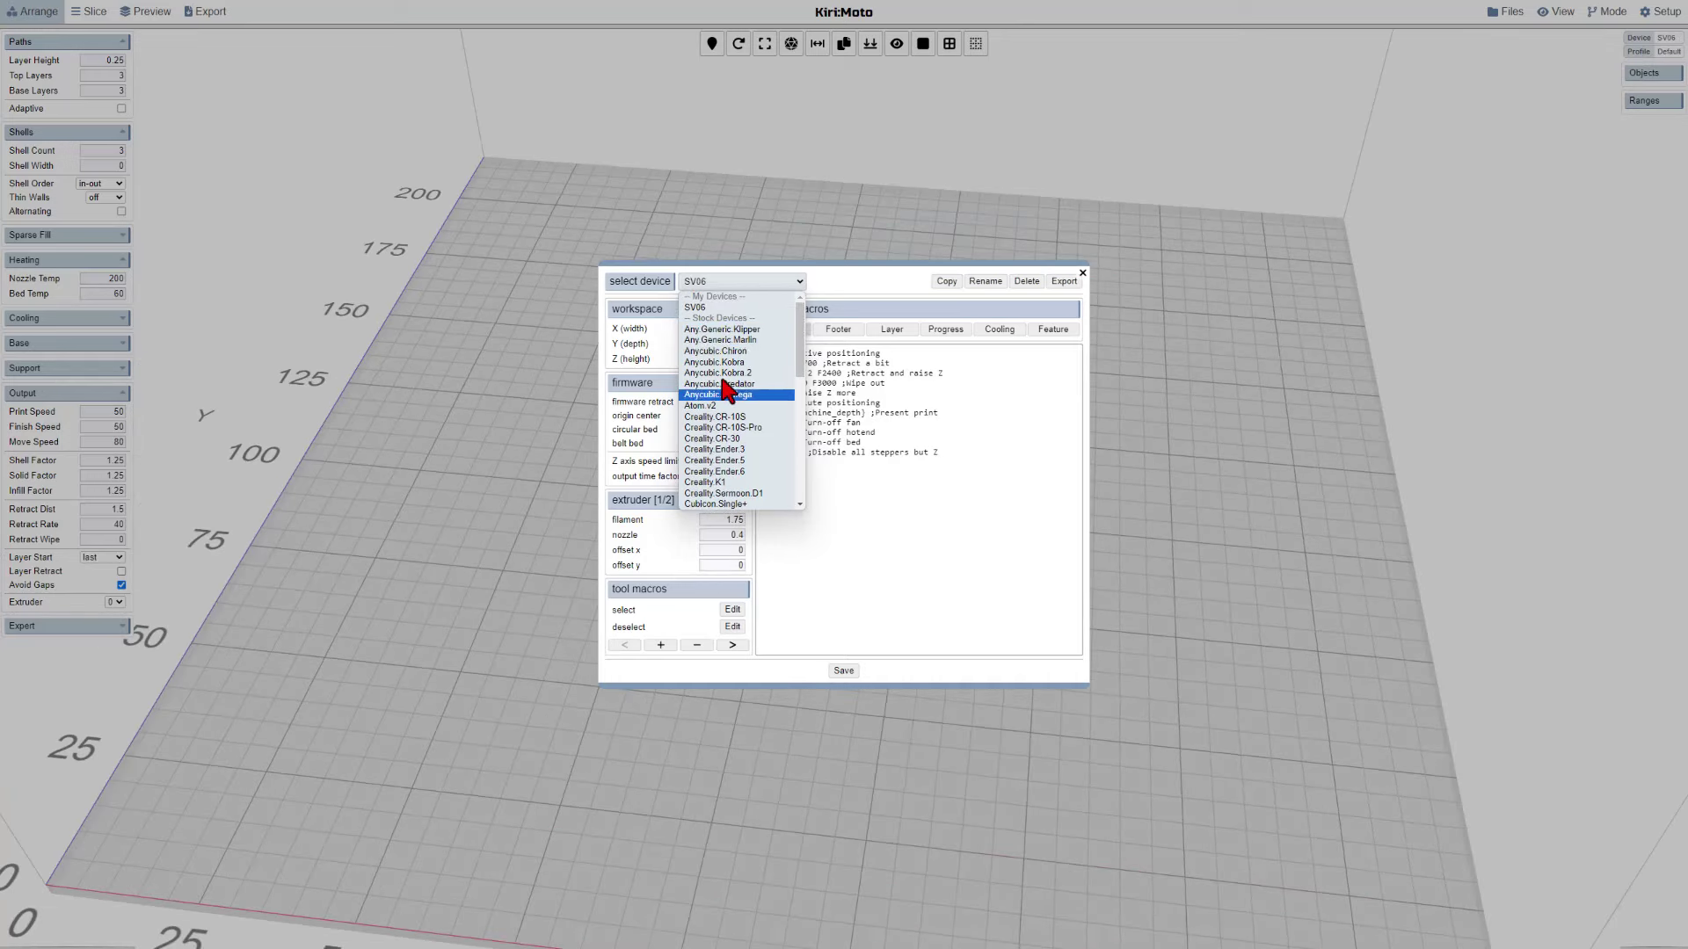
key(Home)
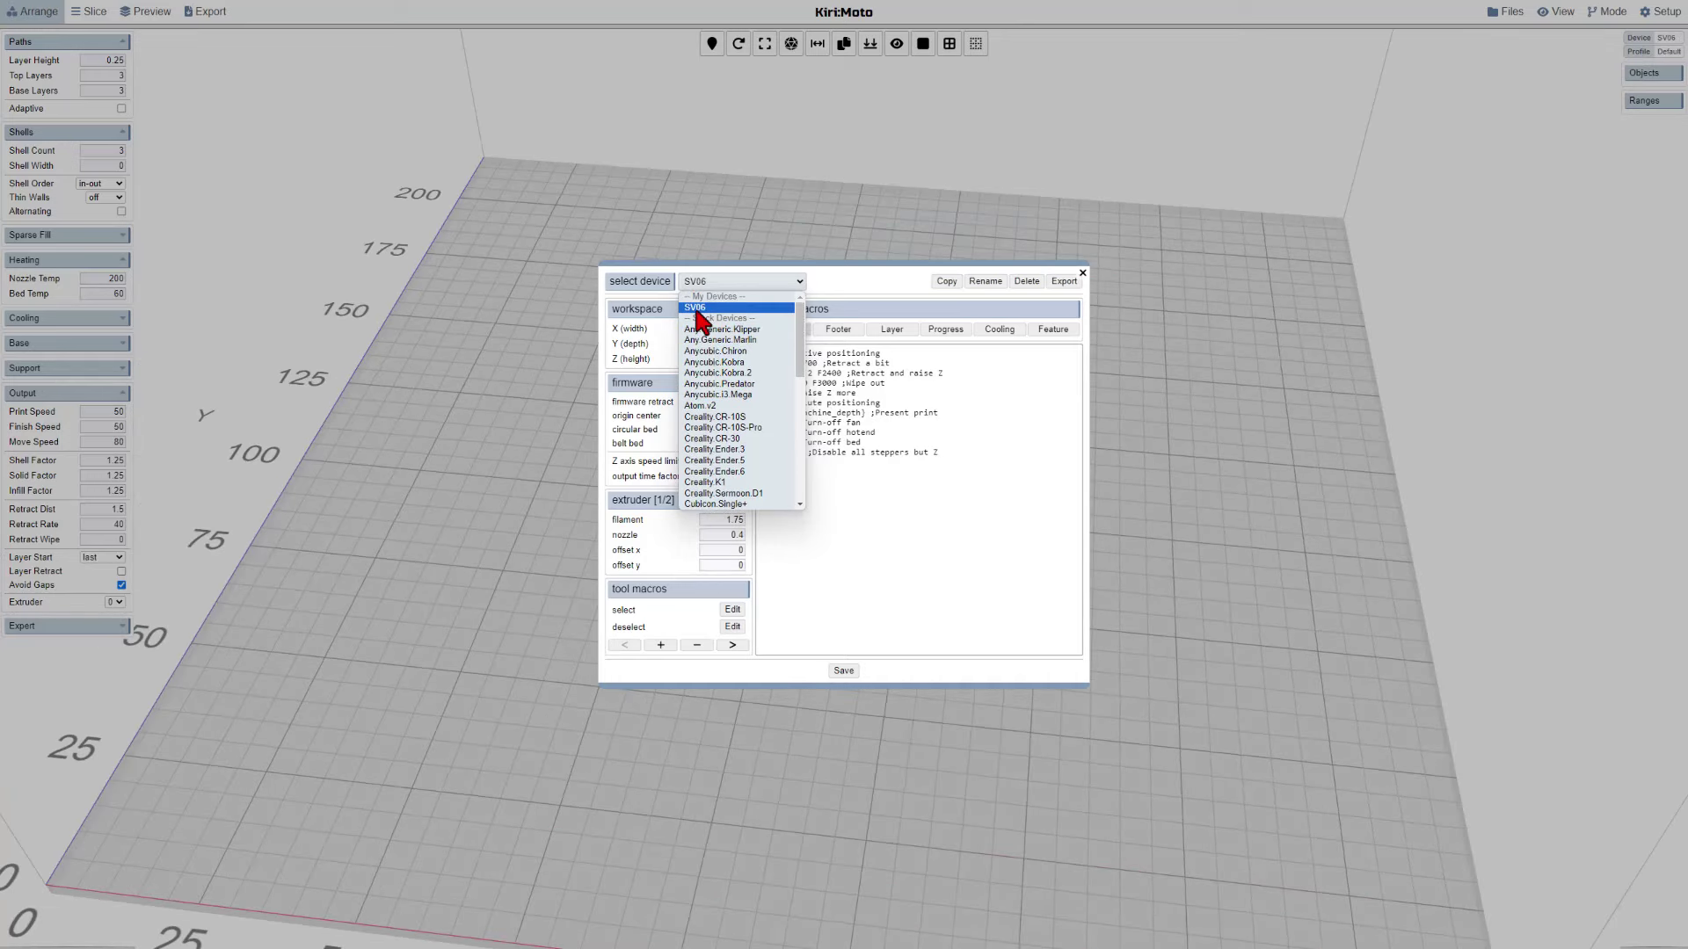
click(695, 309)
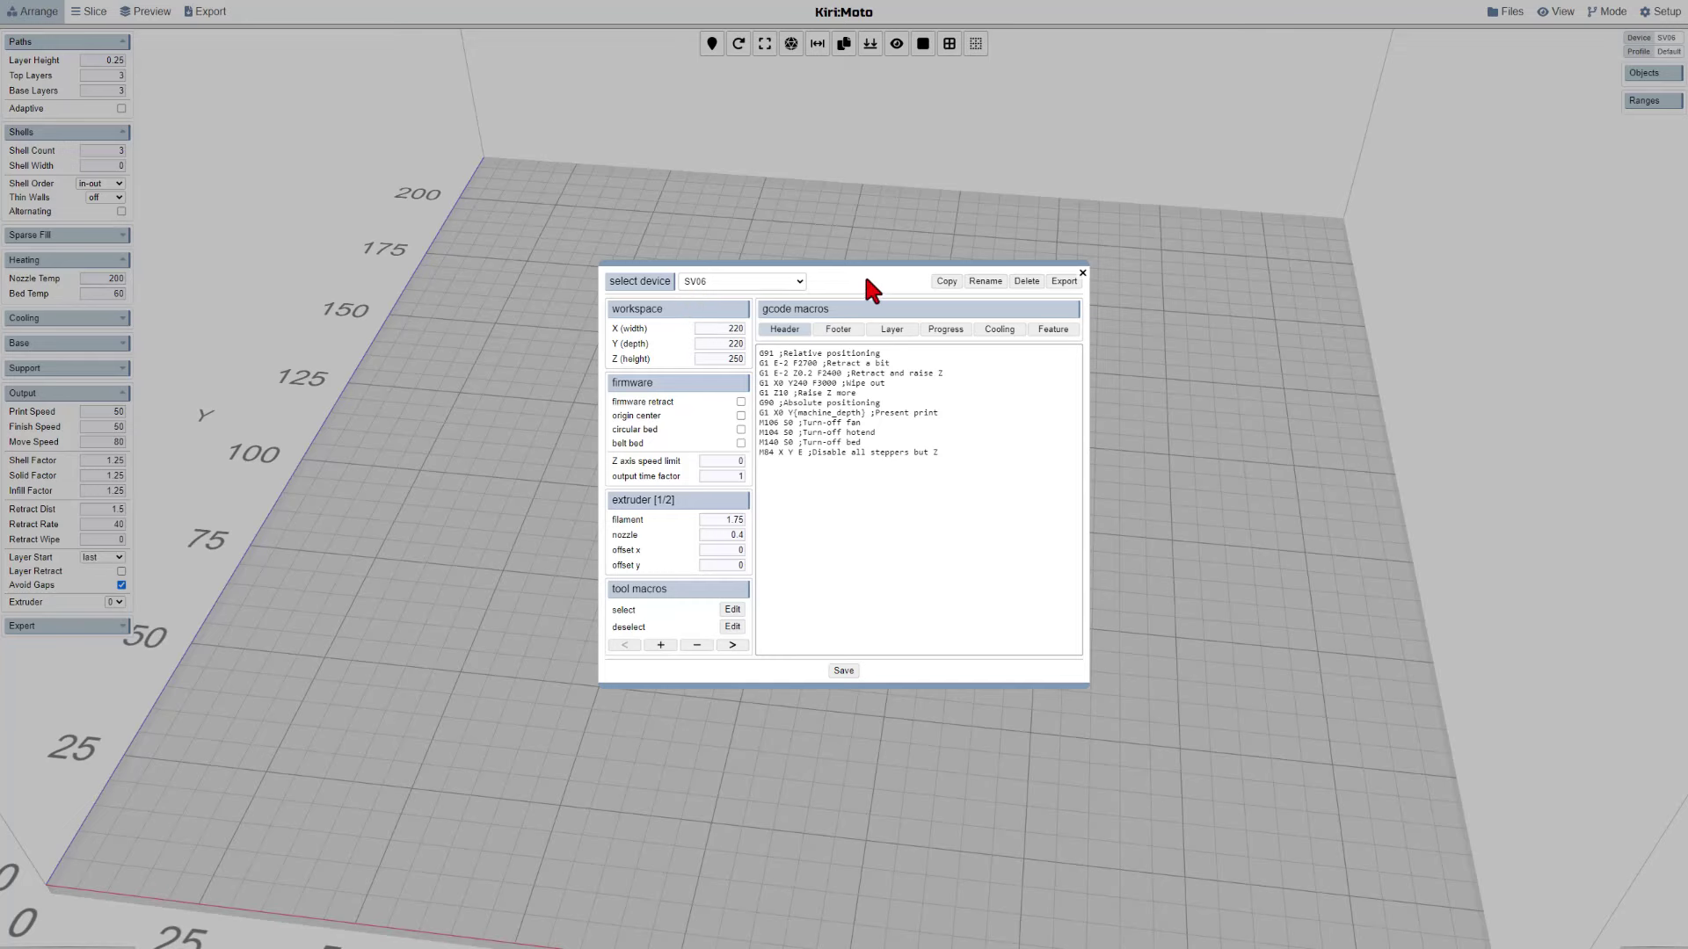
click(793, 458)
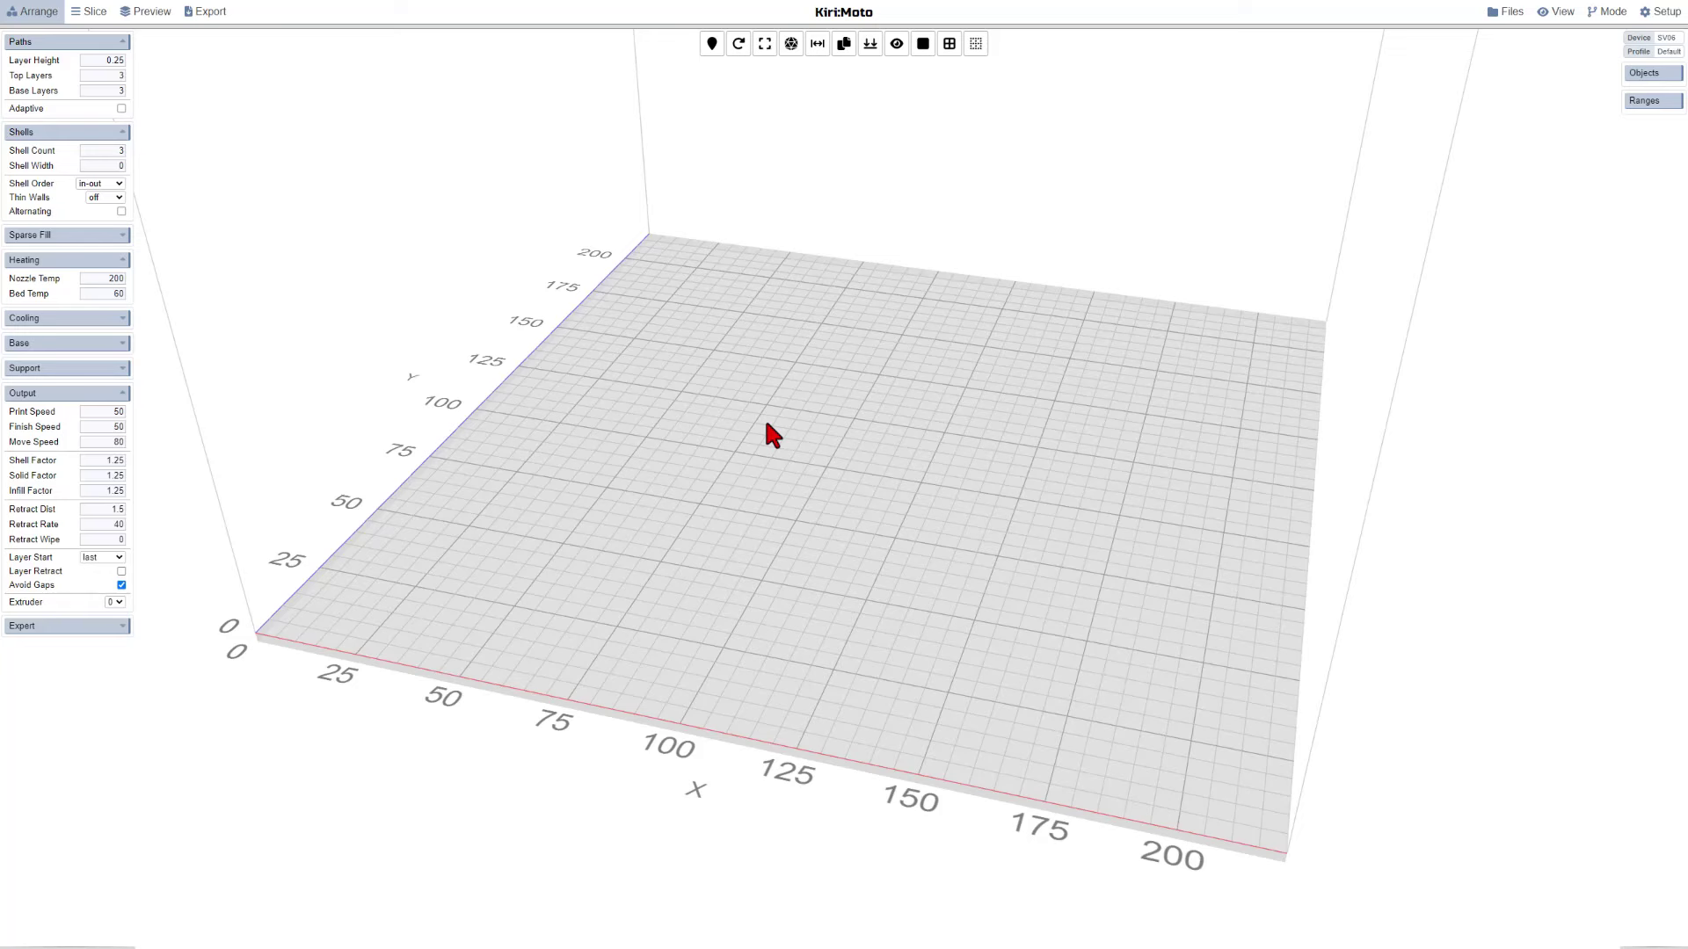
- Import 'v8 3d printable lizard by TT.stl' through Files > Import onto the SV06 plate
drag(888, 422, 895, 415)
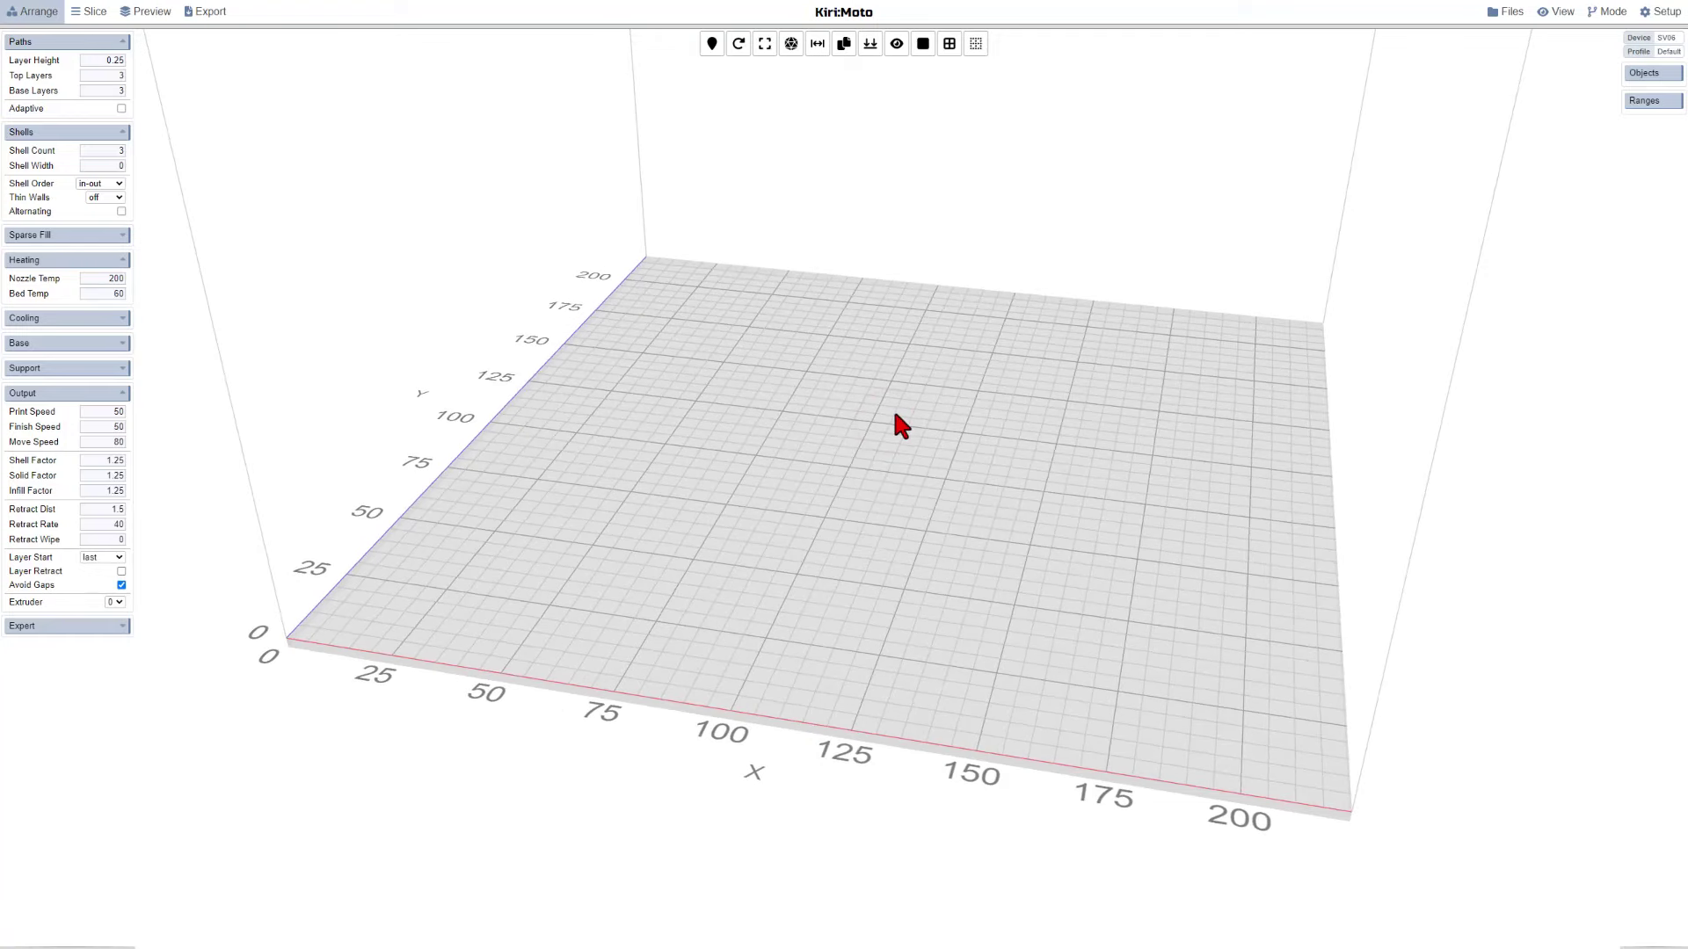
key(h)
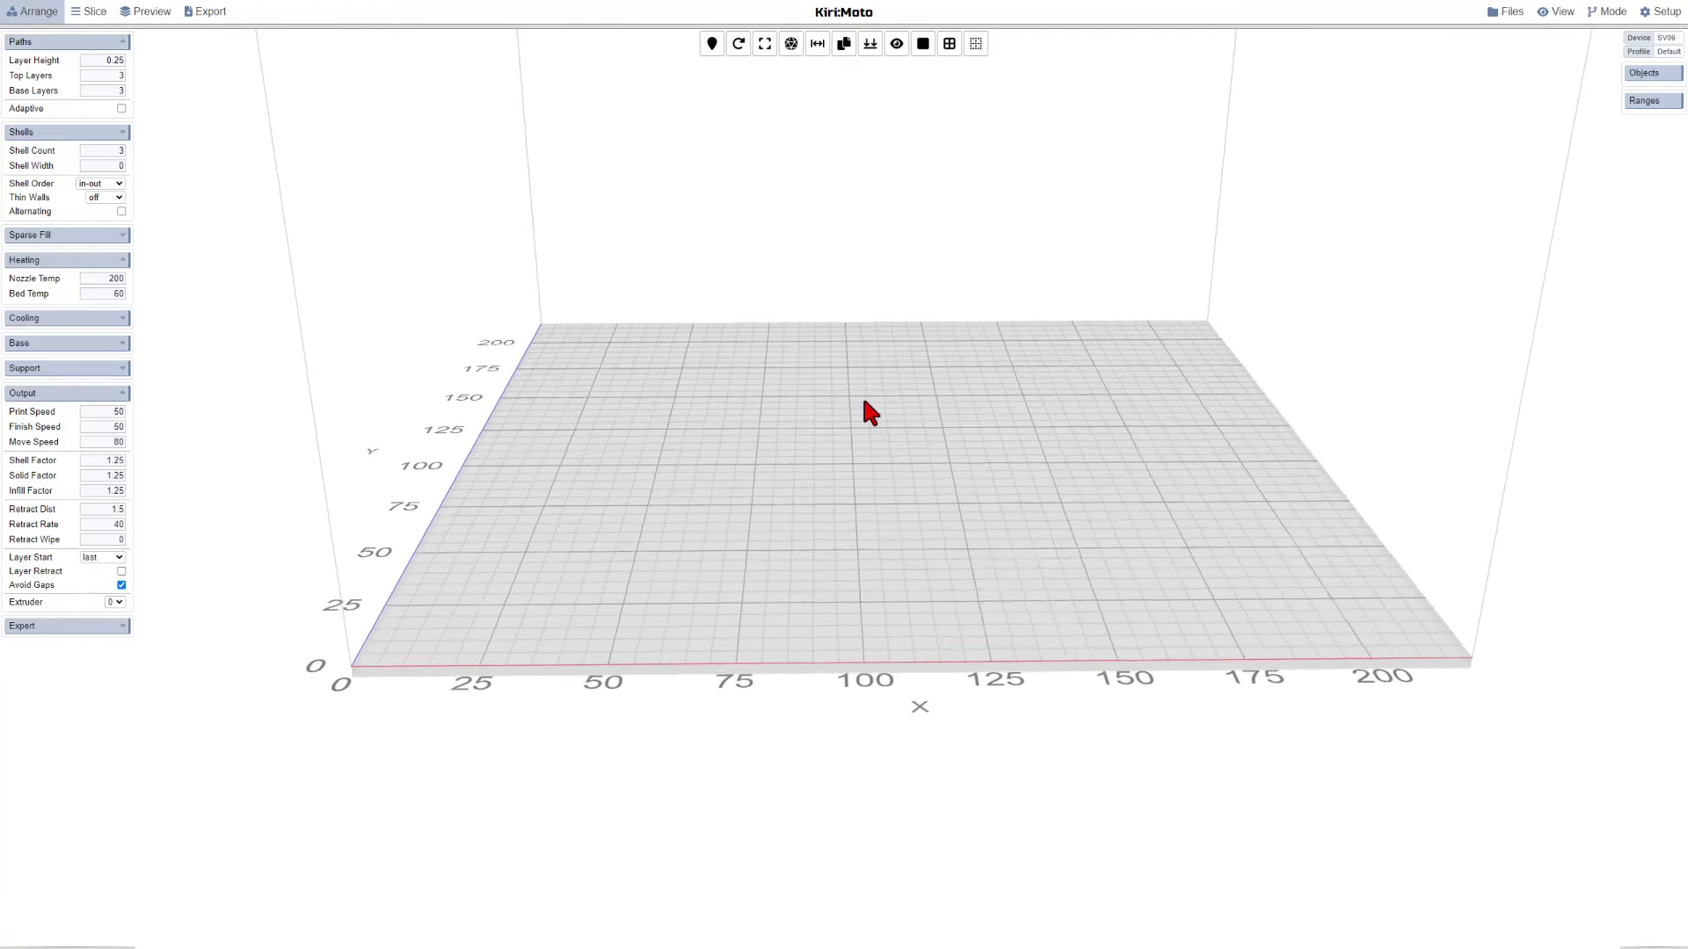
drag(864, 400, 833, 419)
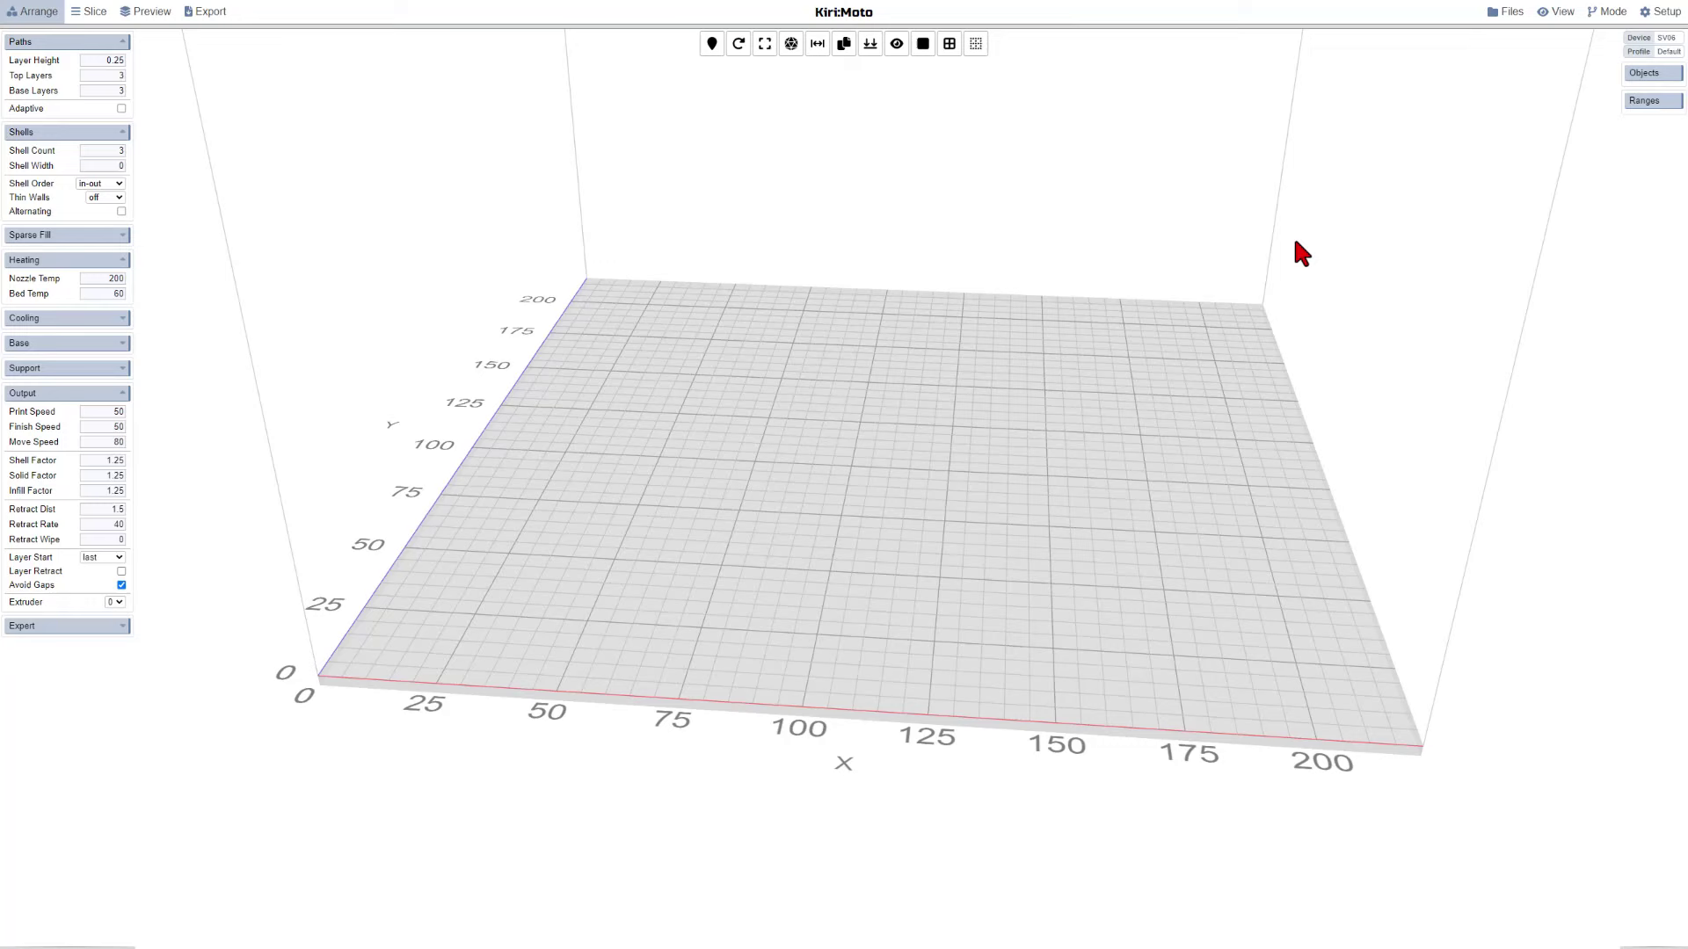
click(1486, 13)
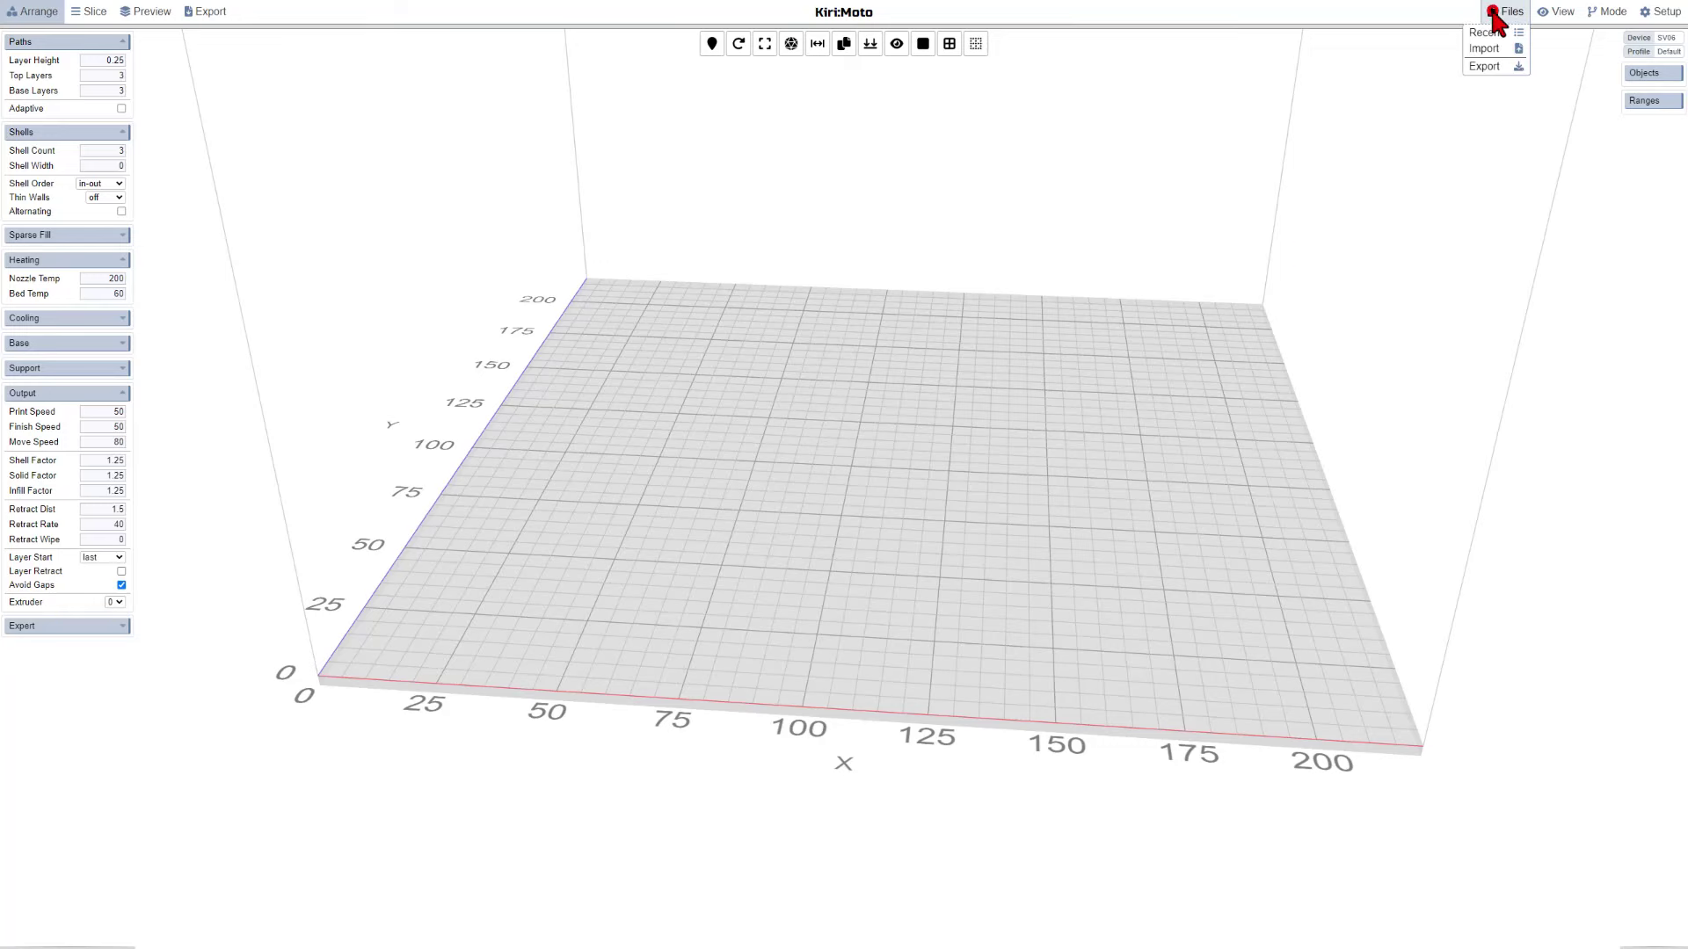
click(1486, 49)
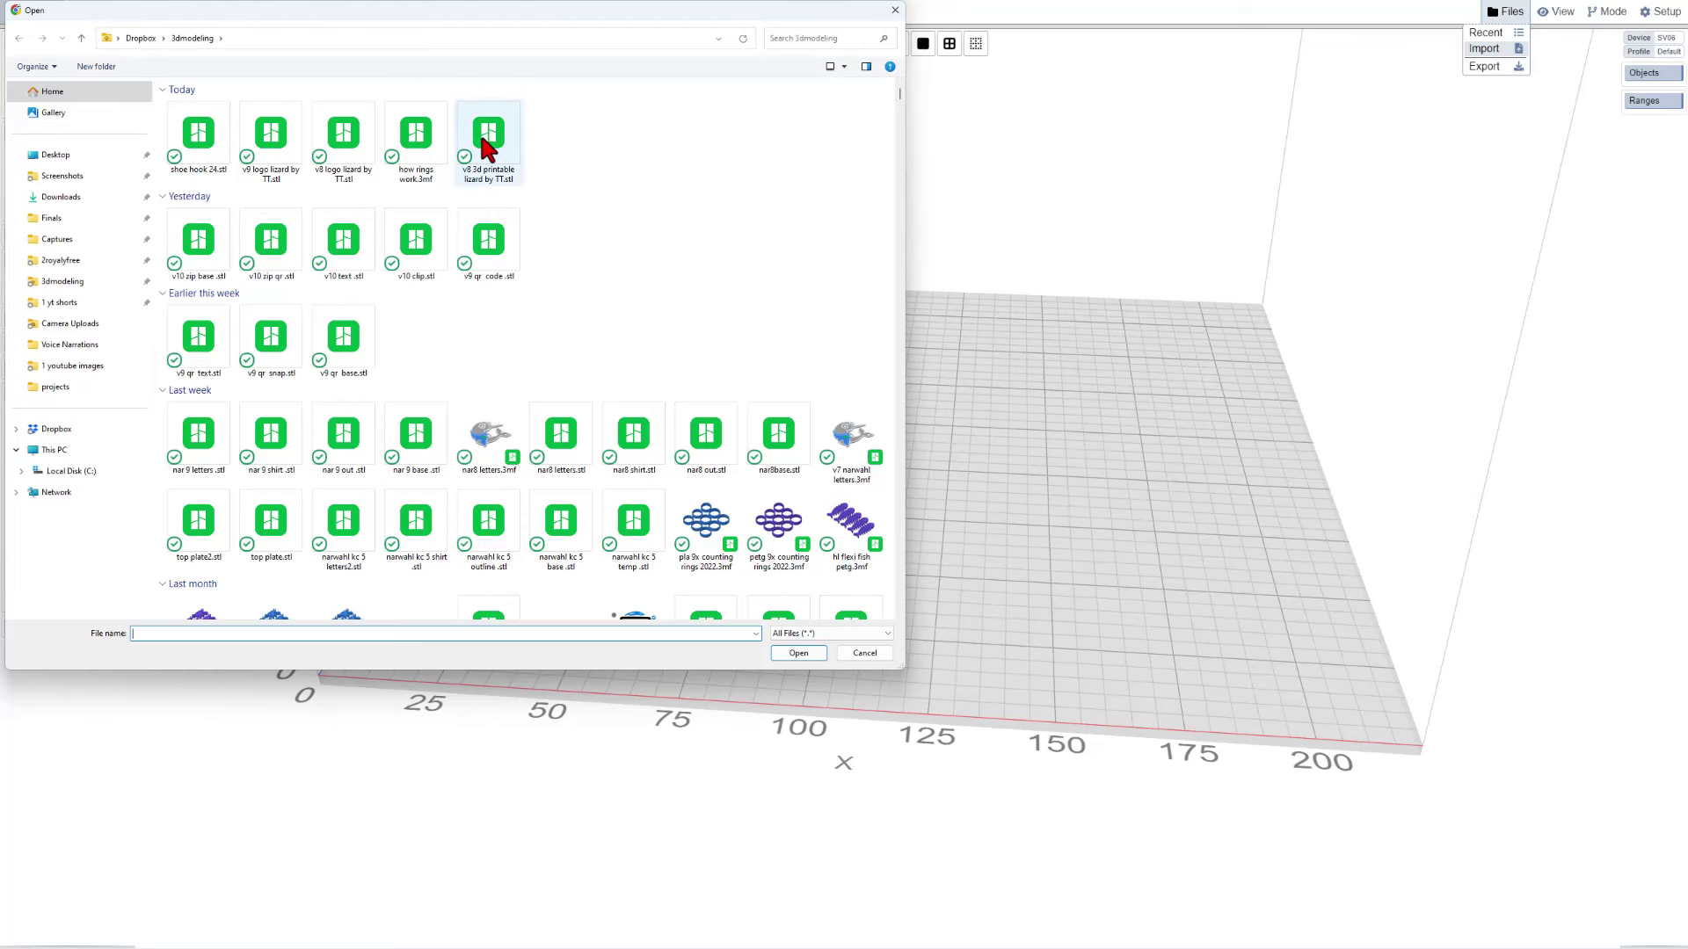
click(486, 147)
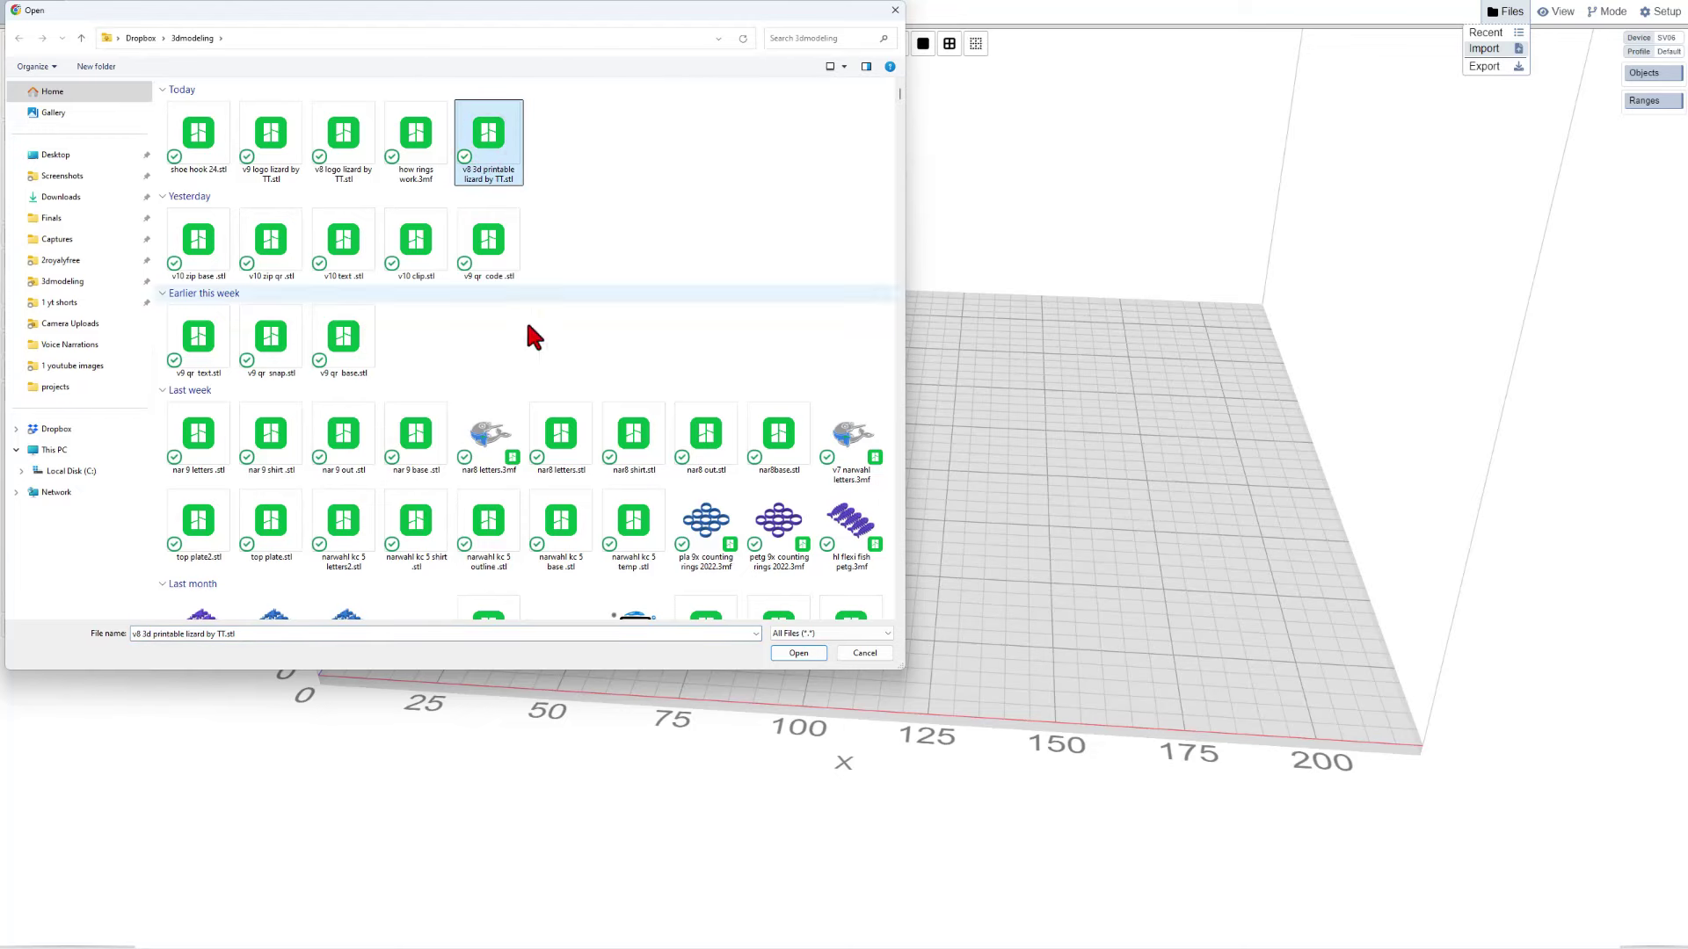
click(797, 653)
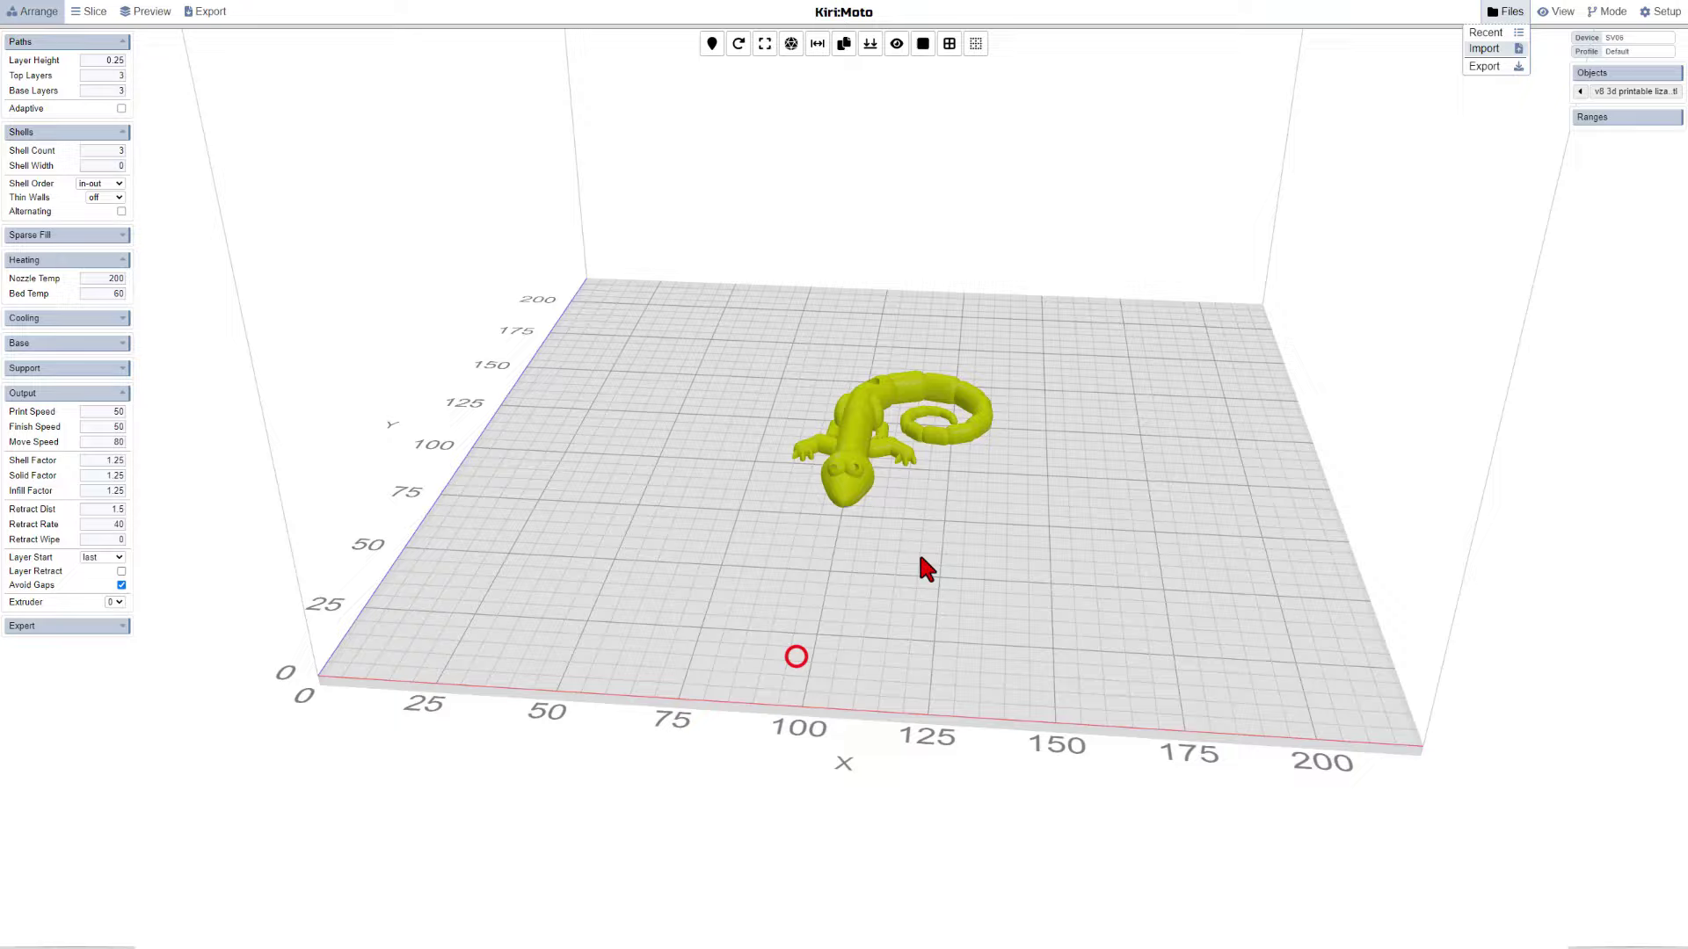
scroll(918, 550, up, 5)
drag(915, 517, 679, 490)
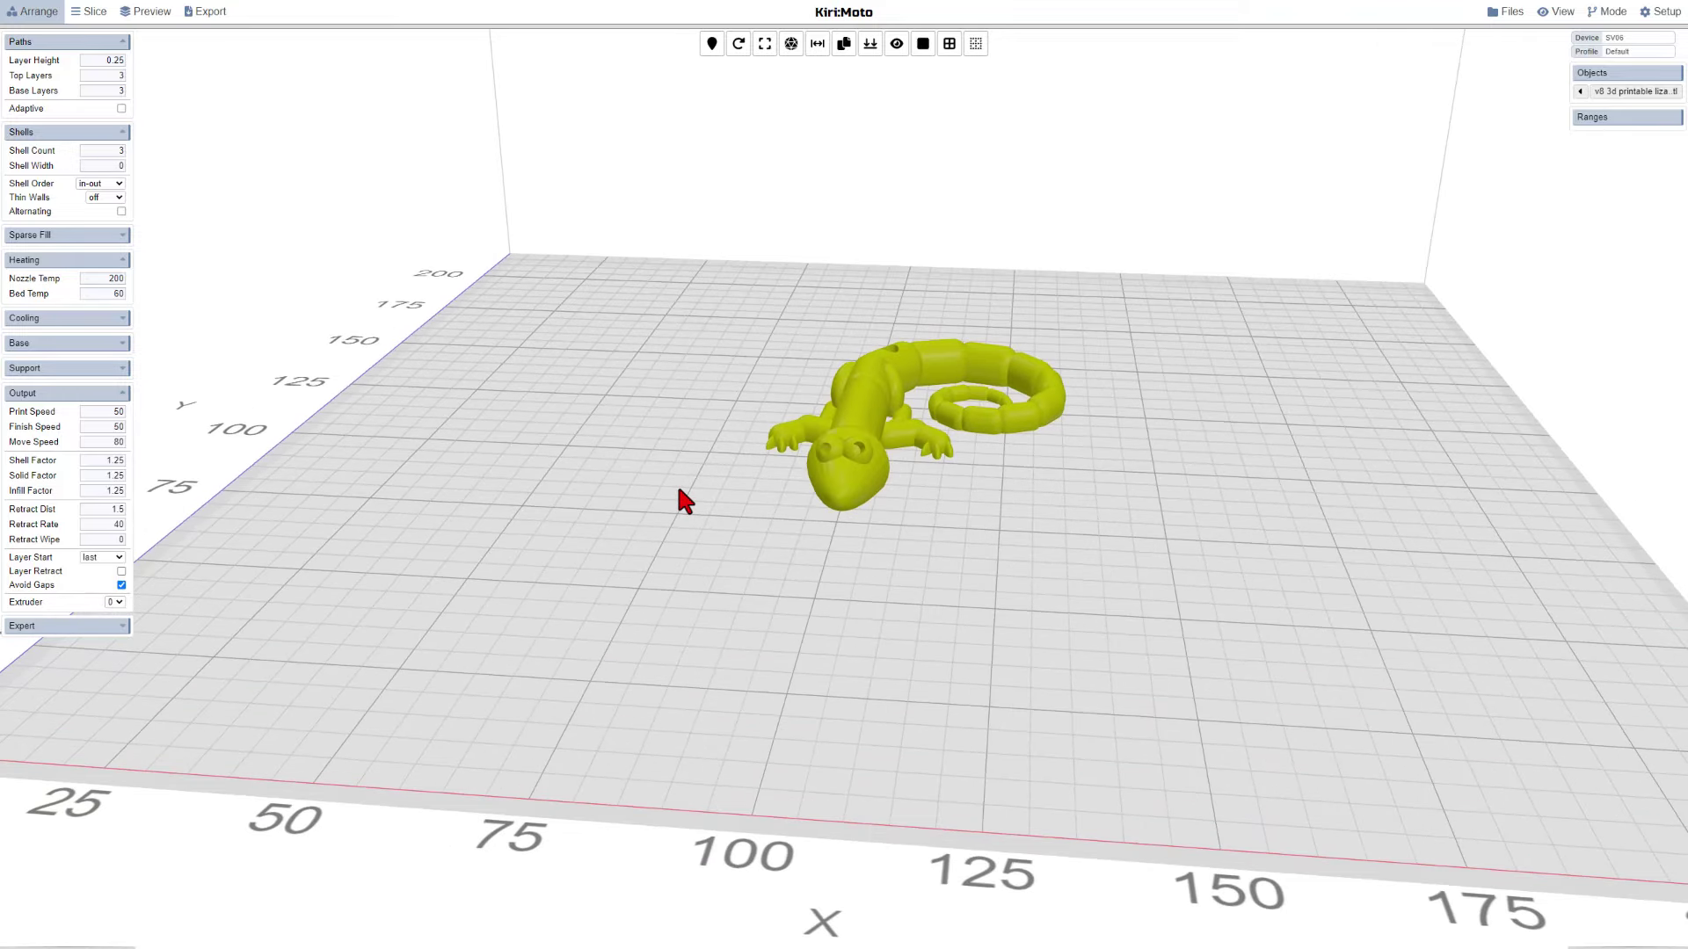
click(67, 321)
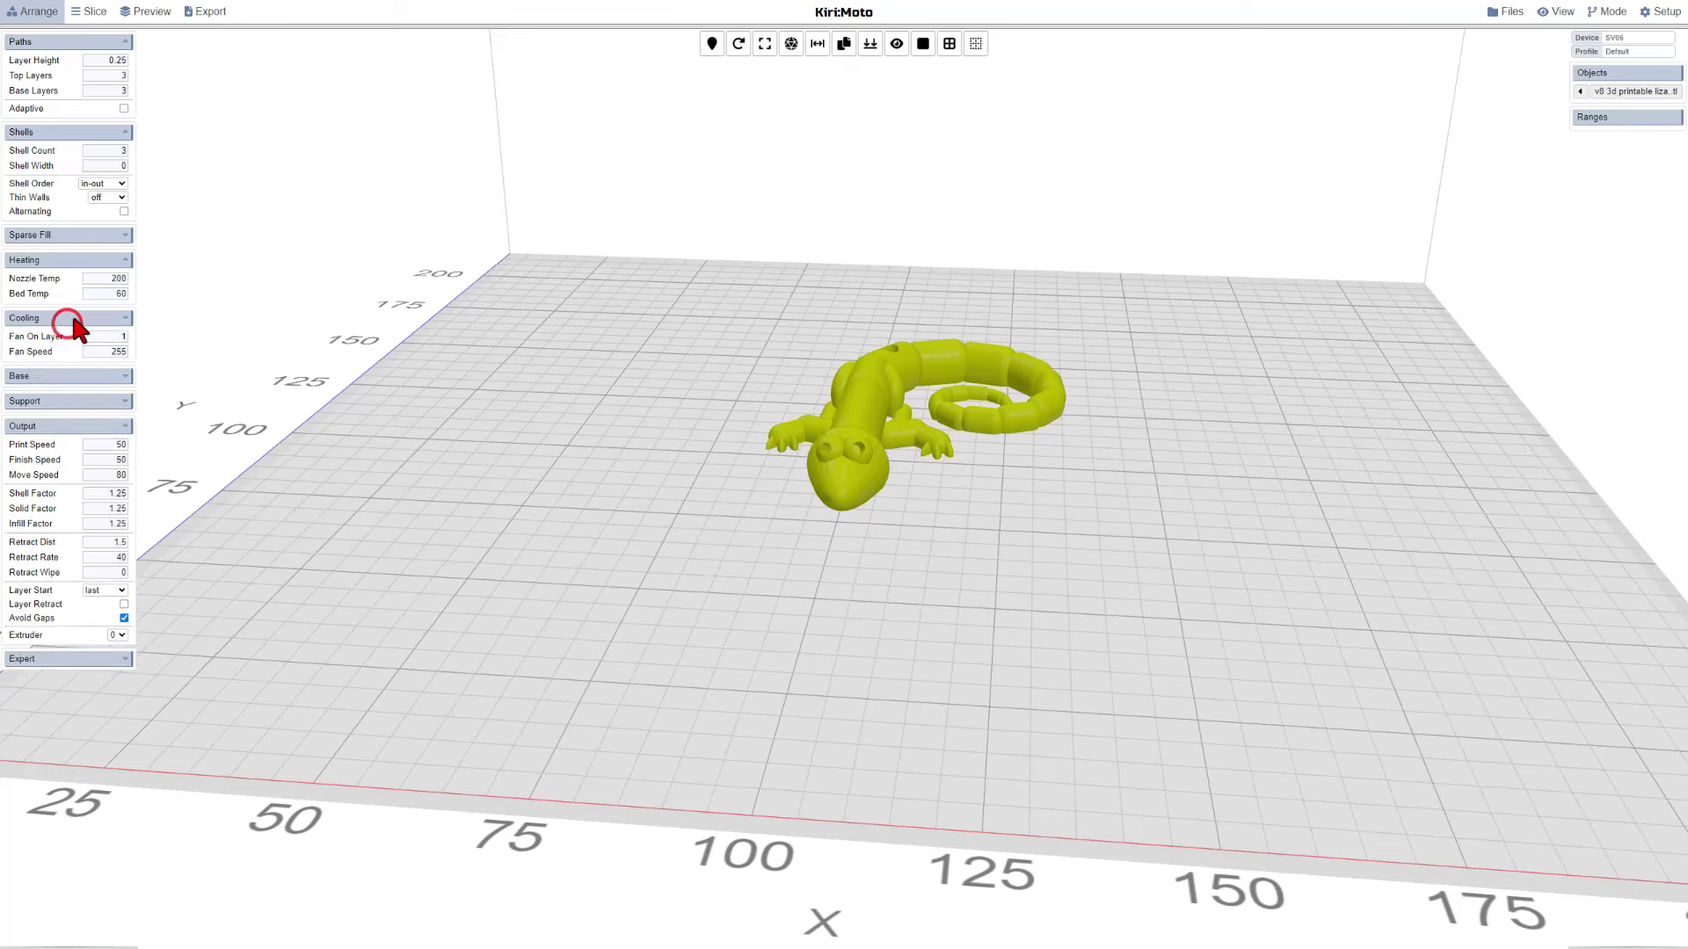
click(61, 318)
click(48, 345)
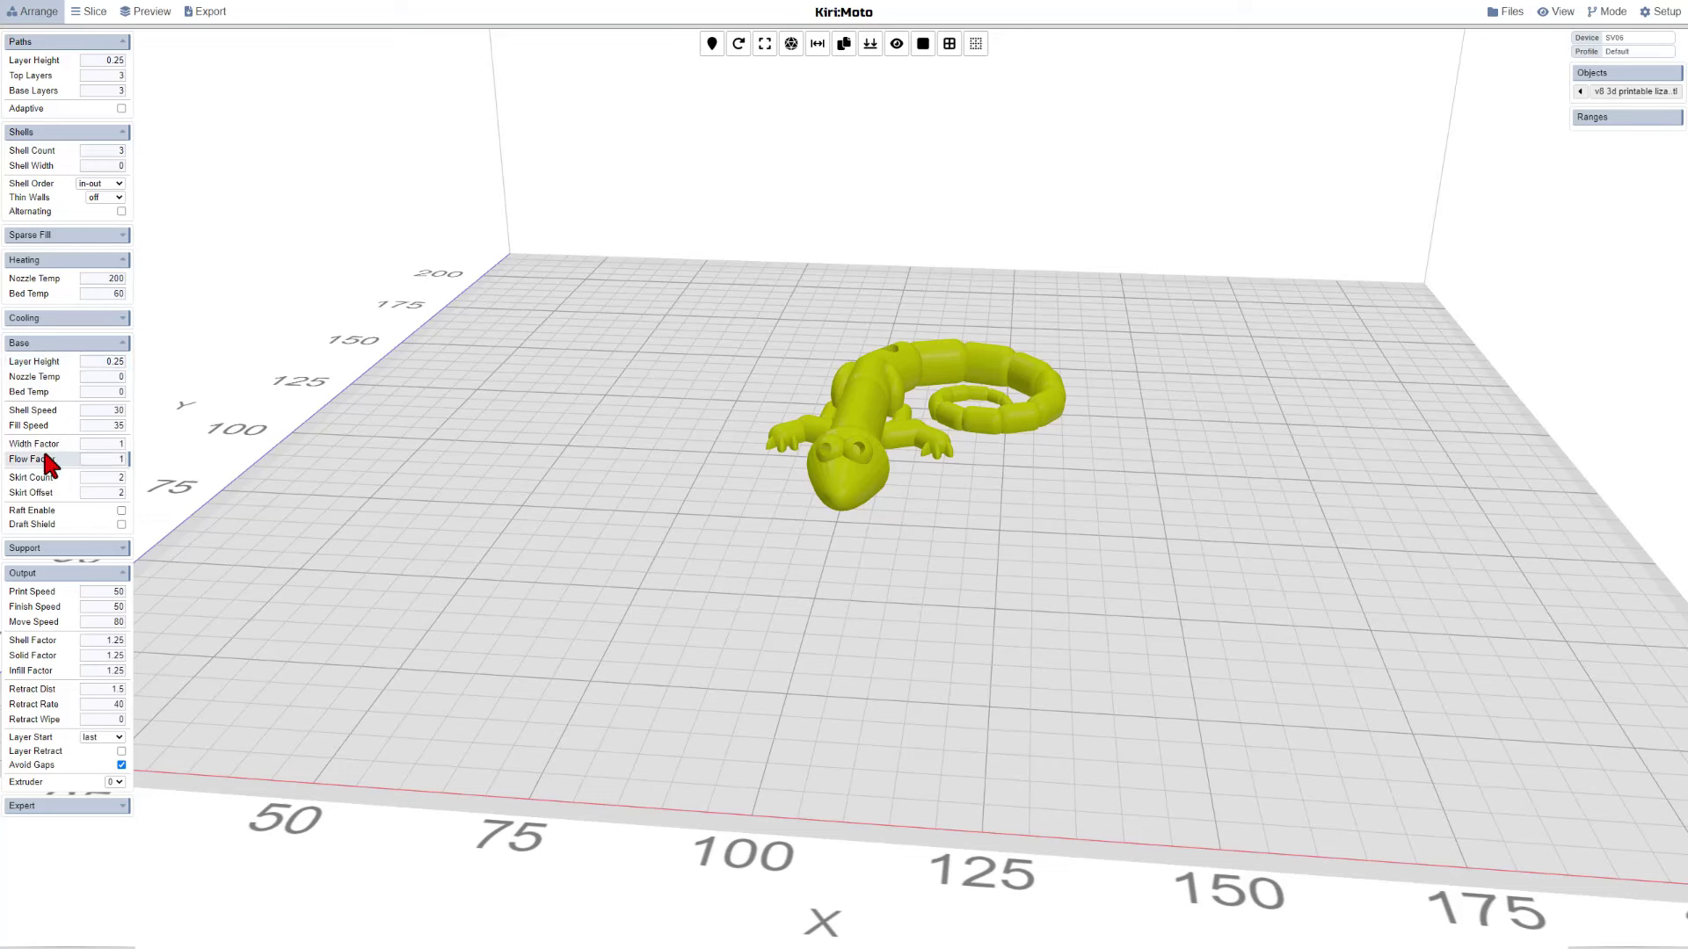
click(40, 343)
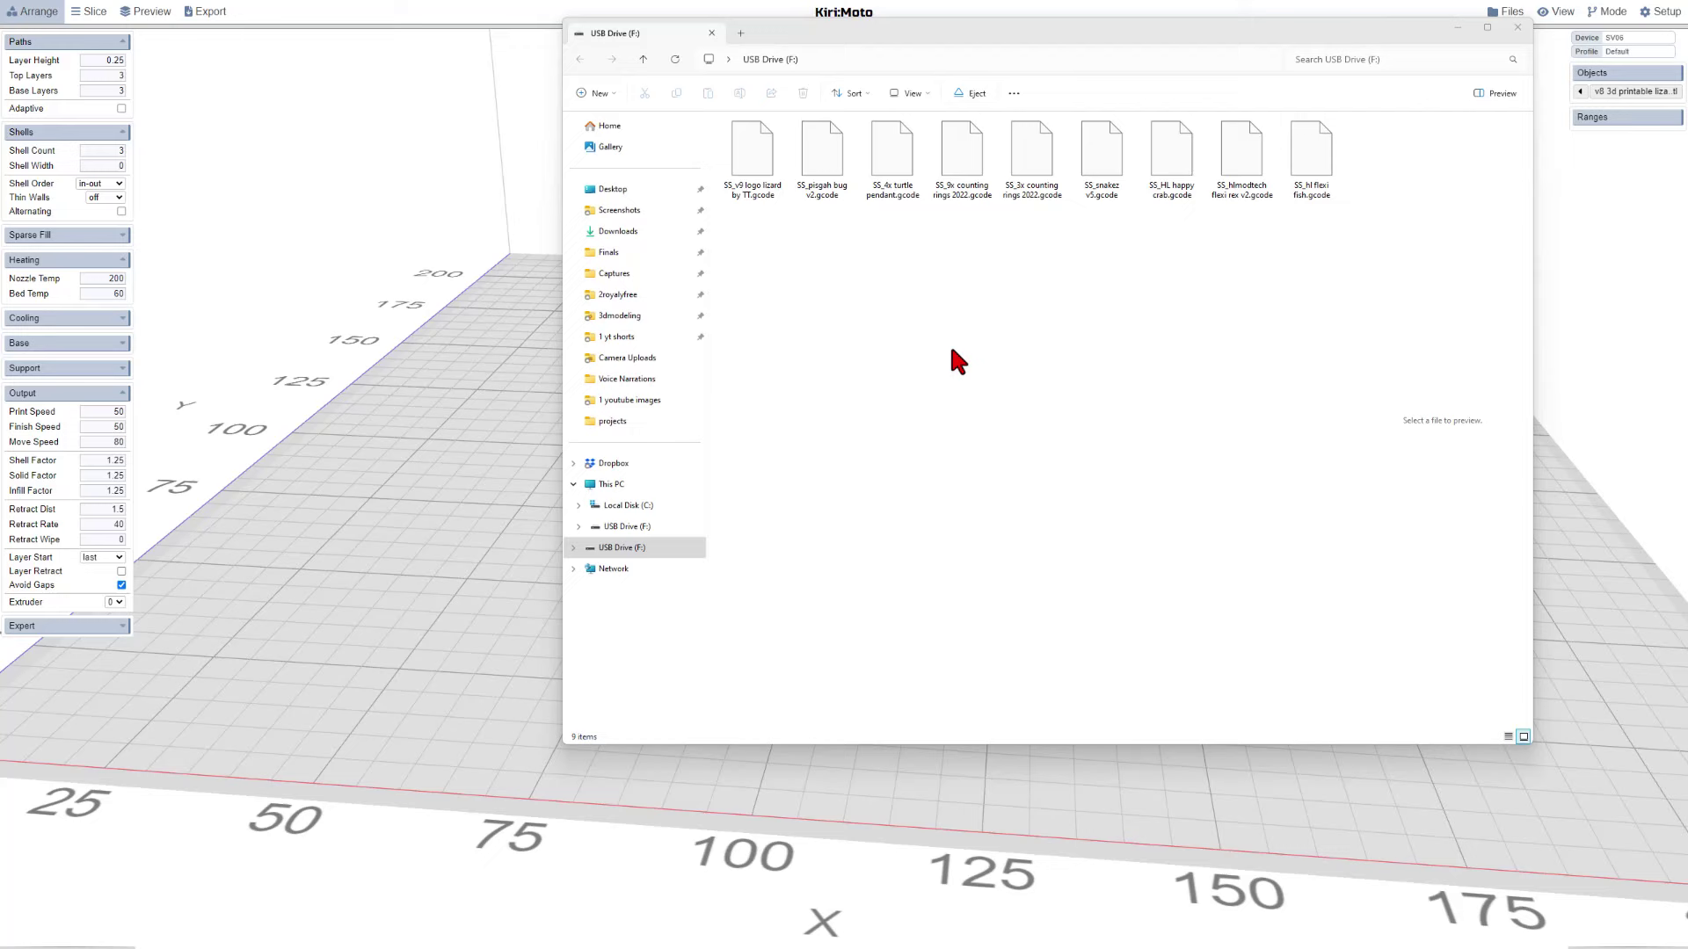
- Bring the Kiri:Moto window with the lizard model back in front of File Explorer
click(406, 426)
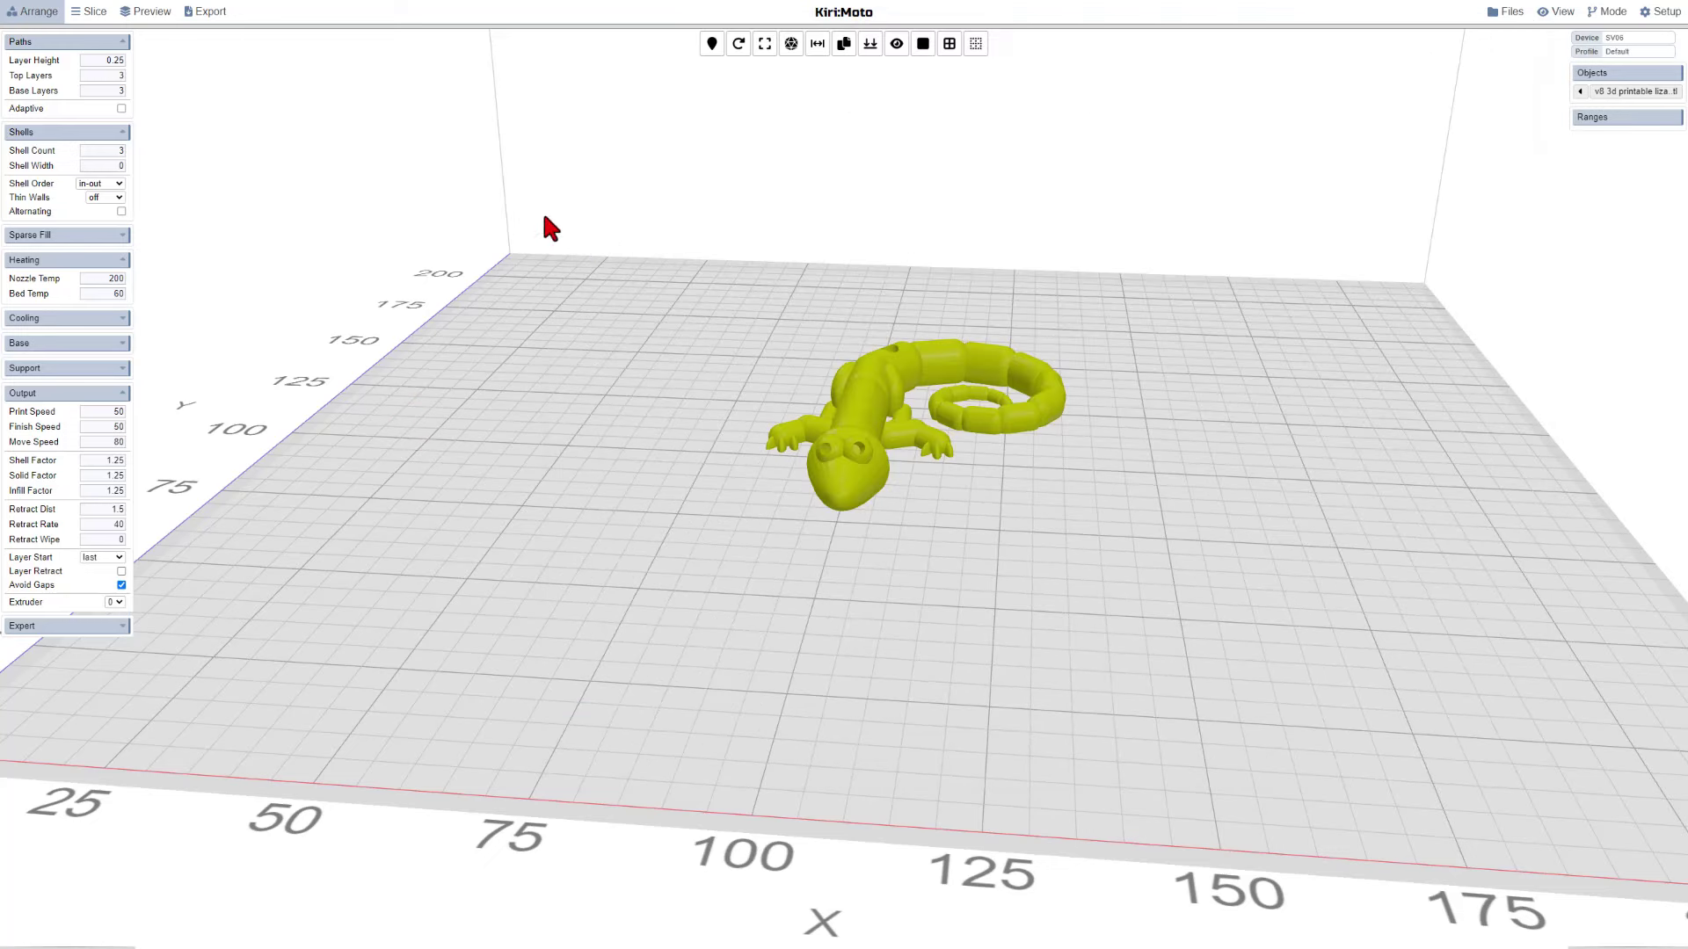
- Slice the lizard into 42 layers and zoom in to examine the layered shells
click(87, 13)
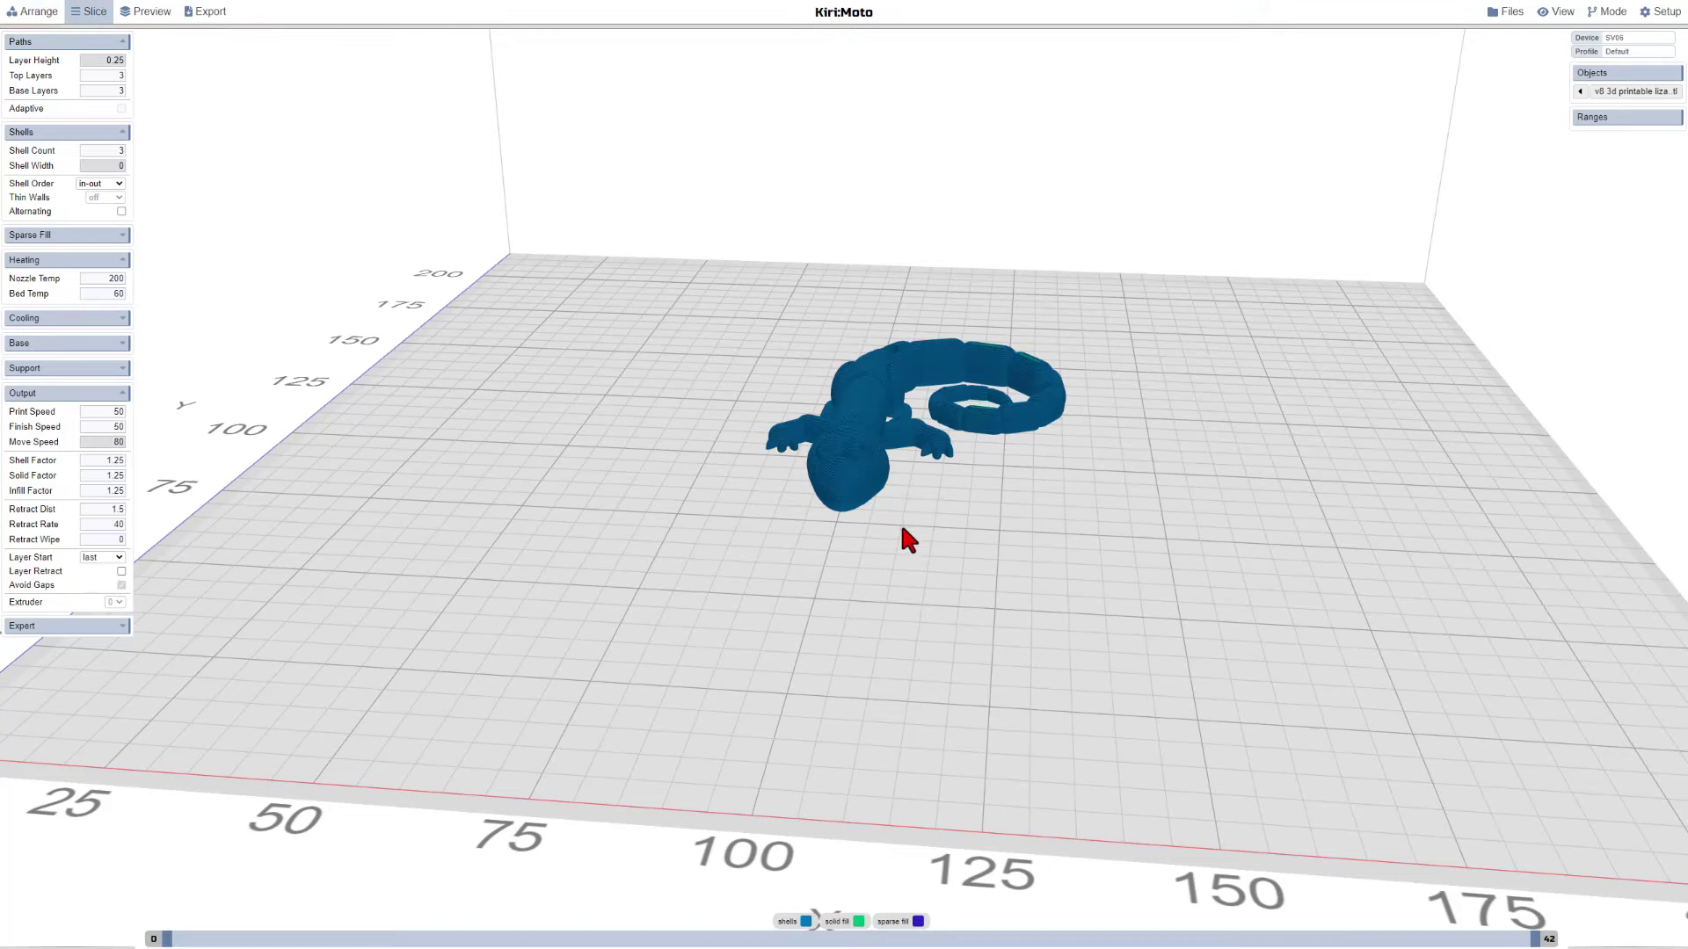
scroll(843, 453, up, 5)
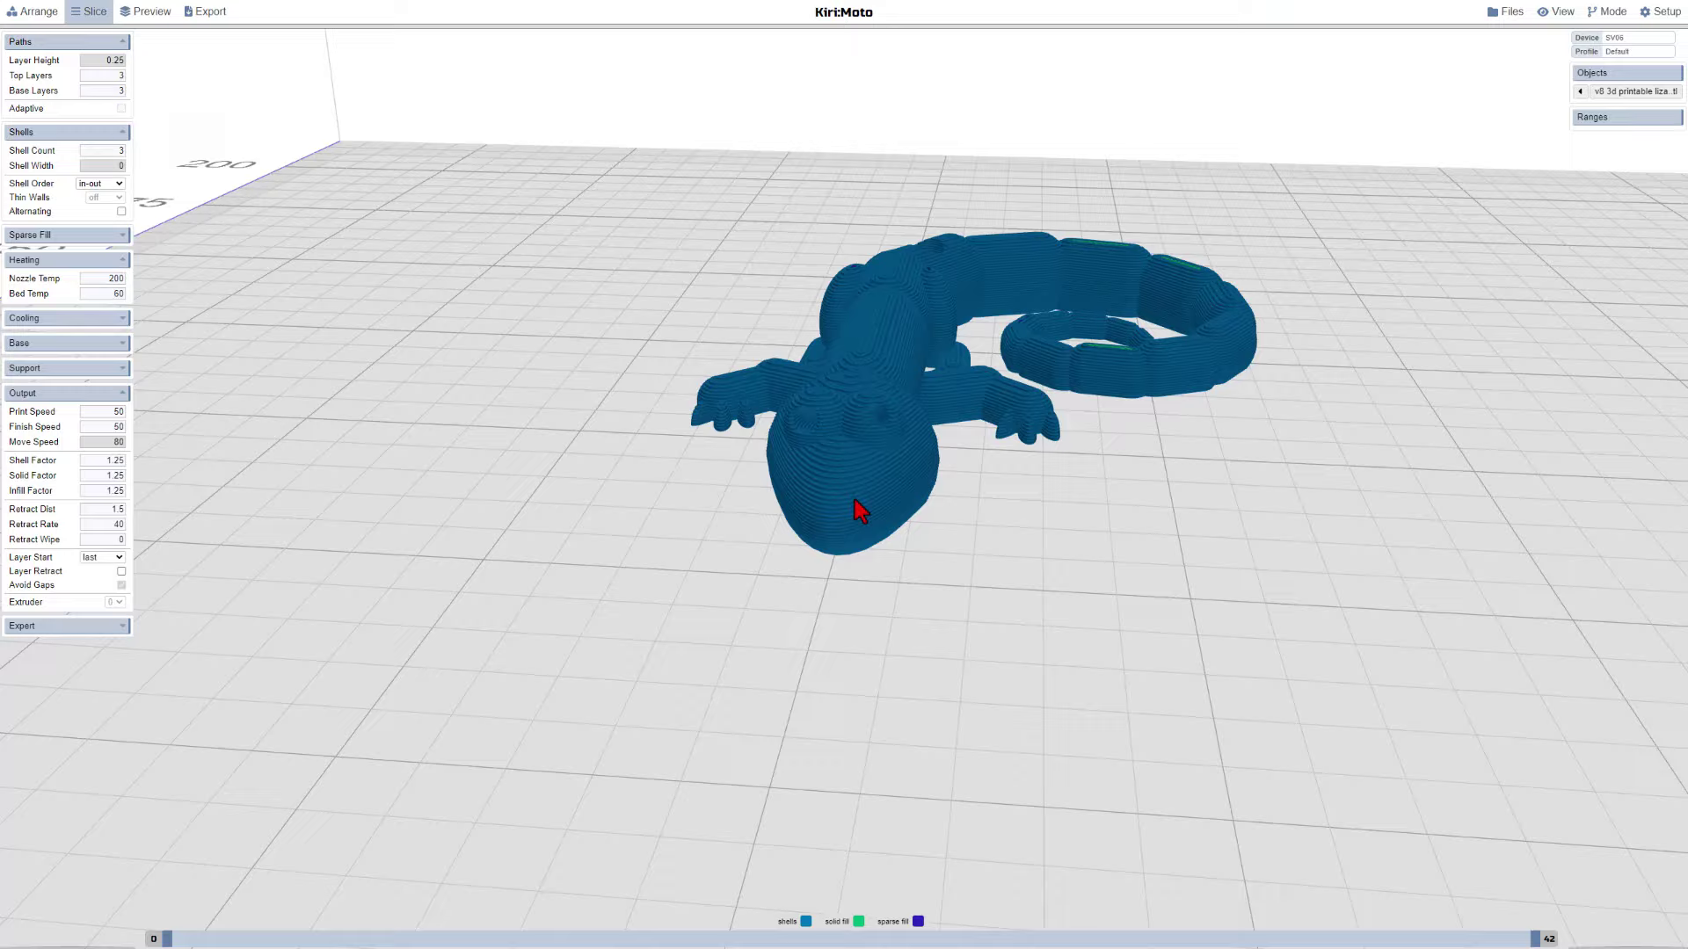
mouse_move(860, 510)
mouse_down()
mouse_move(856, 494)
mouse_move(926, 493)
mouse_move(950, 523)
mouse_move(847, 526)
mouse_up()
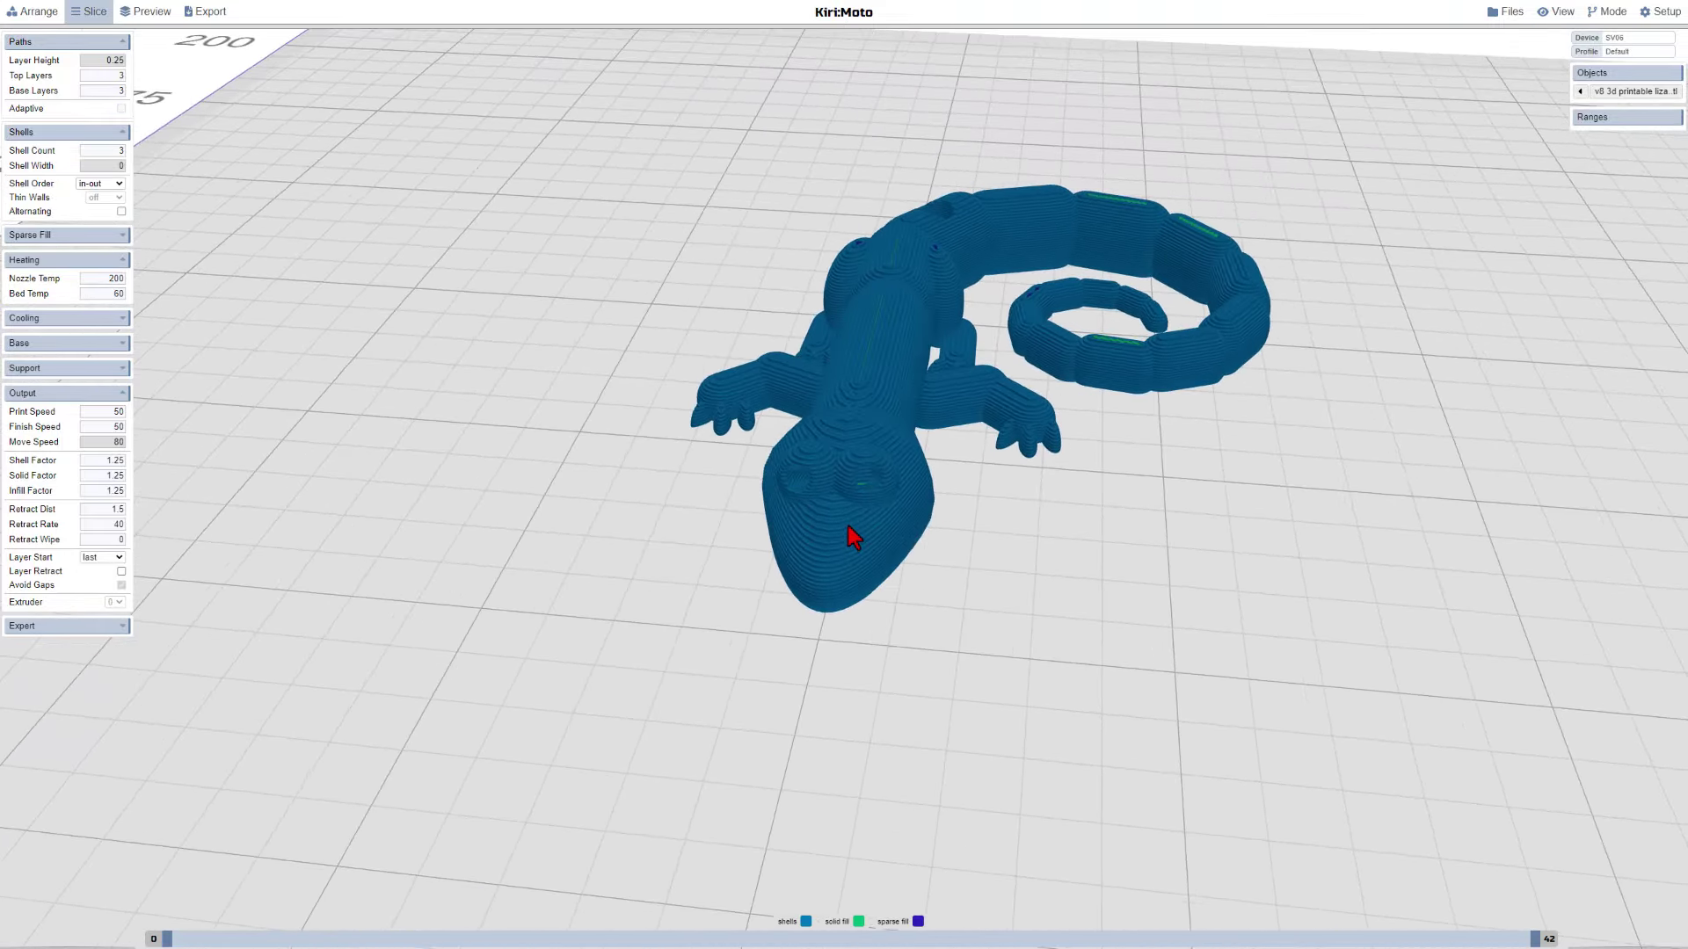
- Show the speed-coloured toolpath preview and hide the top layers with the layer slider
click(145, 13)
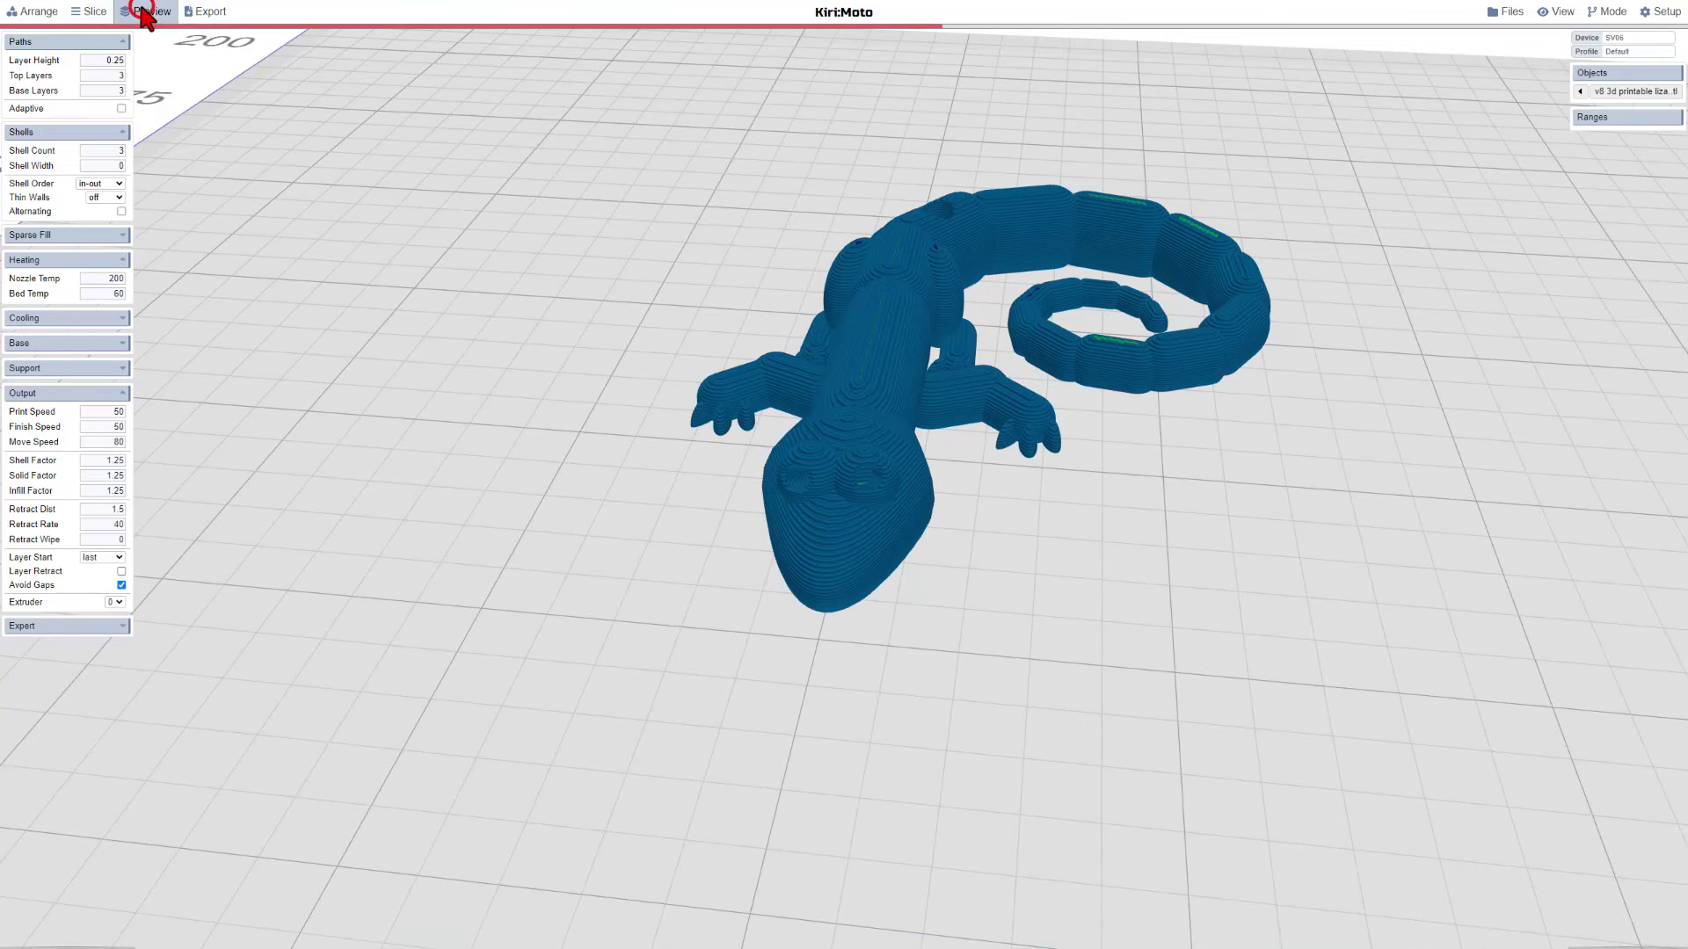
scroll(1092, 233, down, 3)
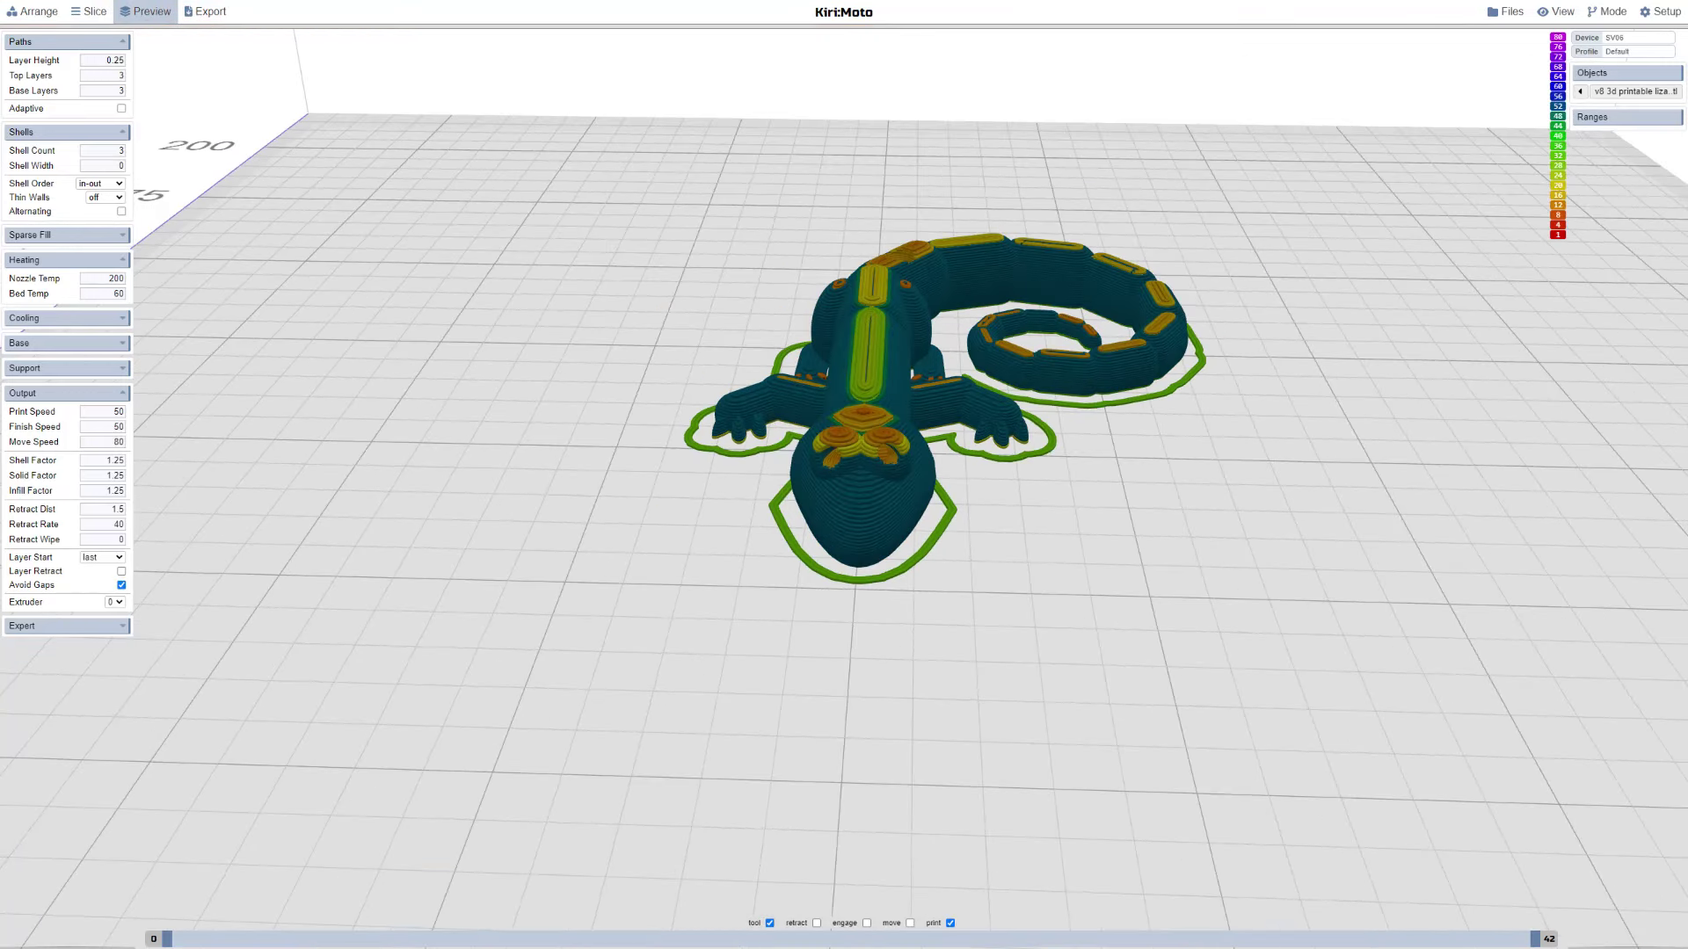
drag(1538, 942, 1471, 939)
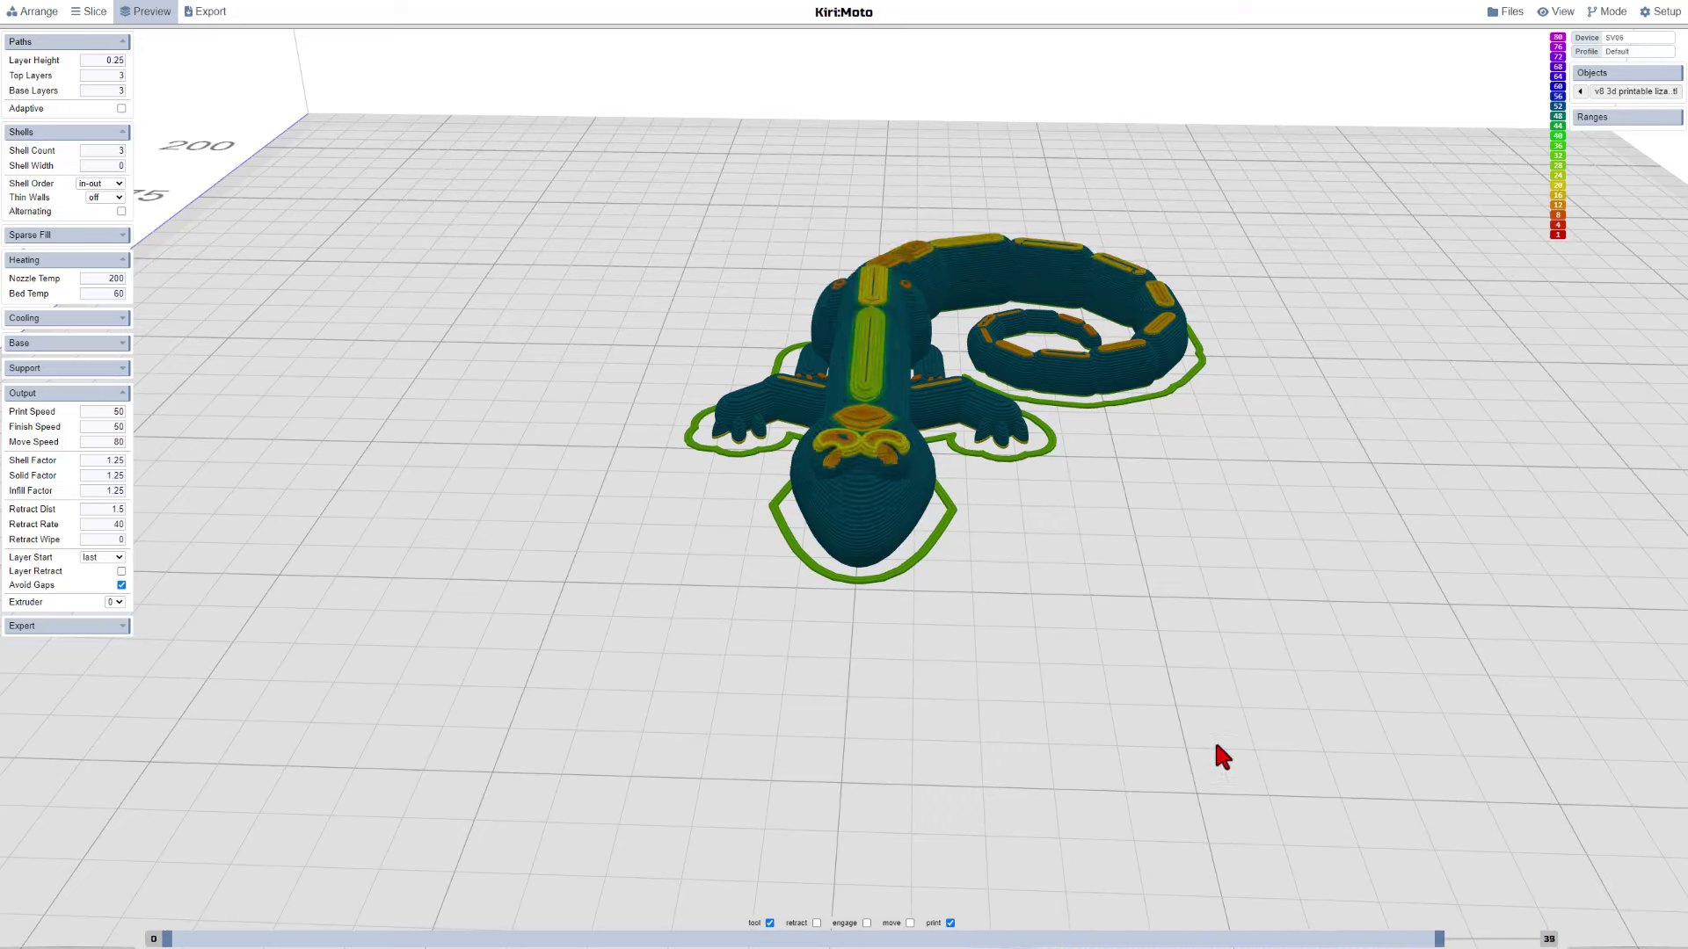
- Download the G-code as v8-3d-printable-liza-002.gcode and save it to USB Drive (F:)
click(215, 12)
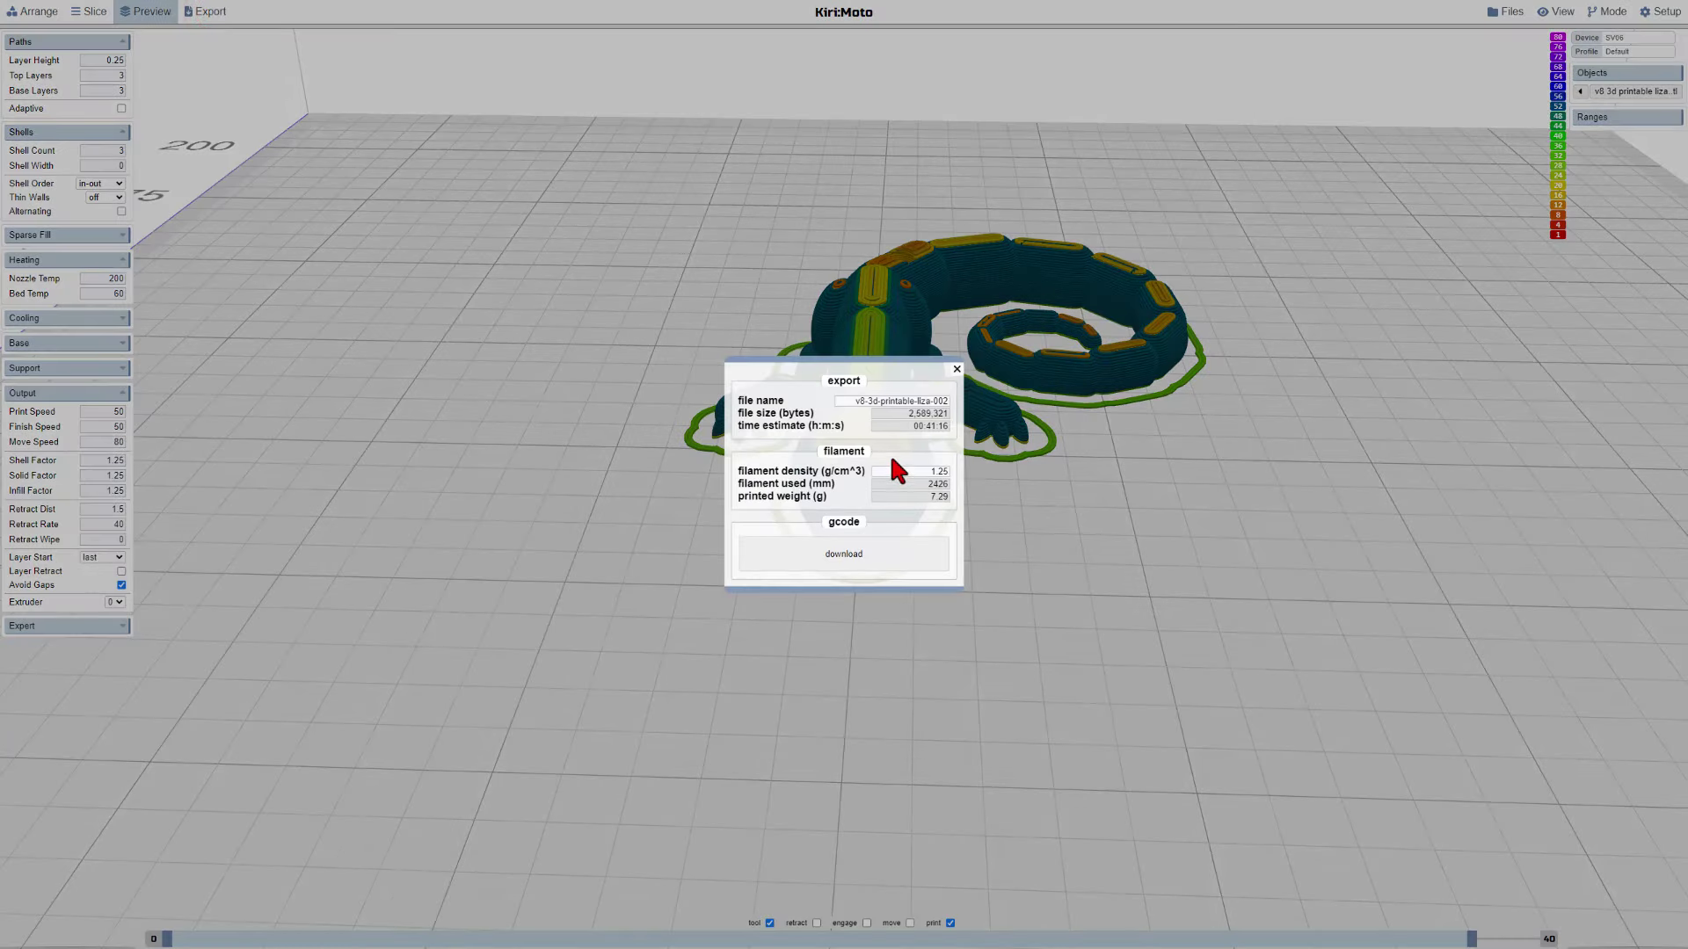
click(845, 559)
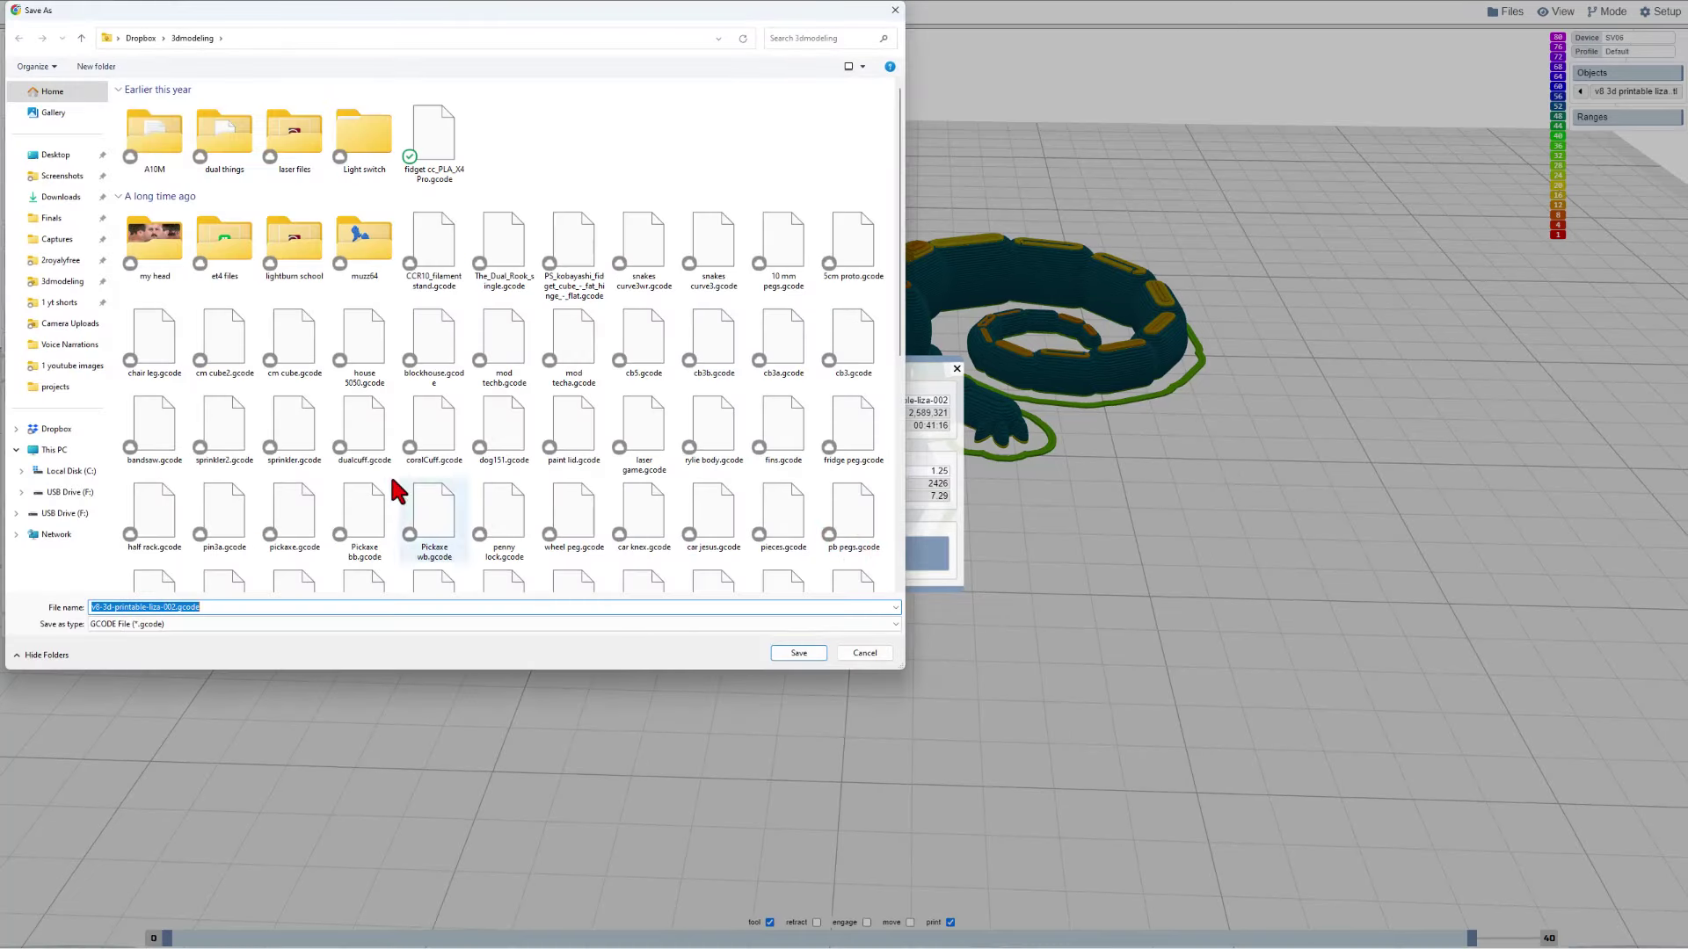
click(63, 515)
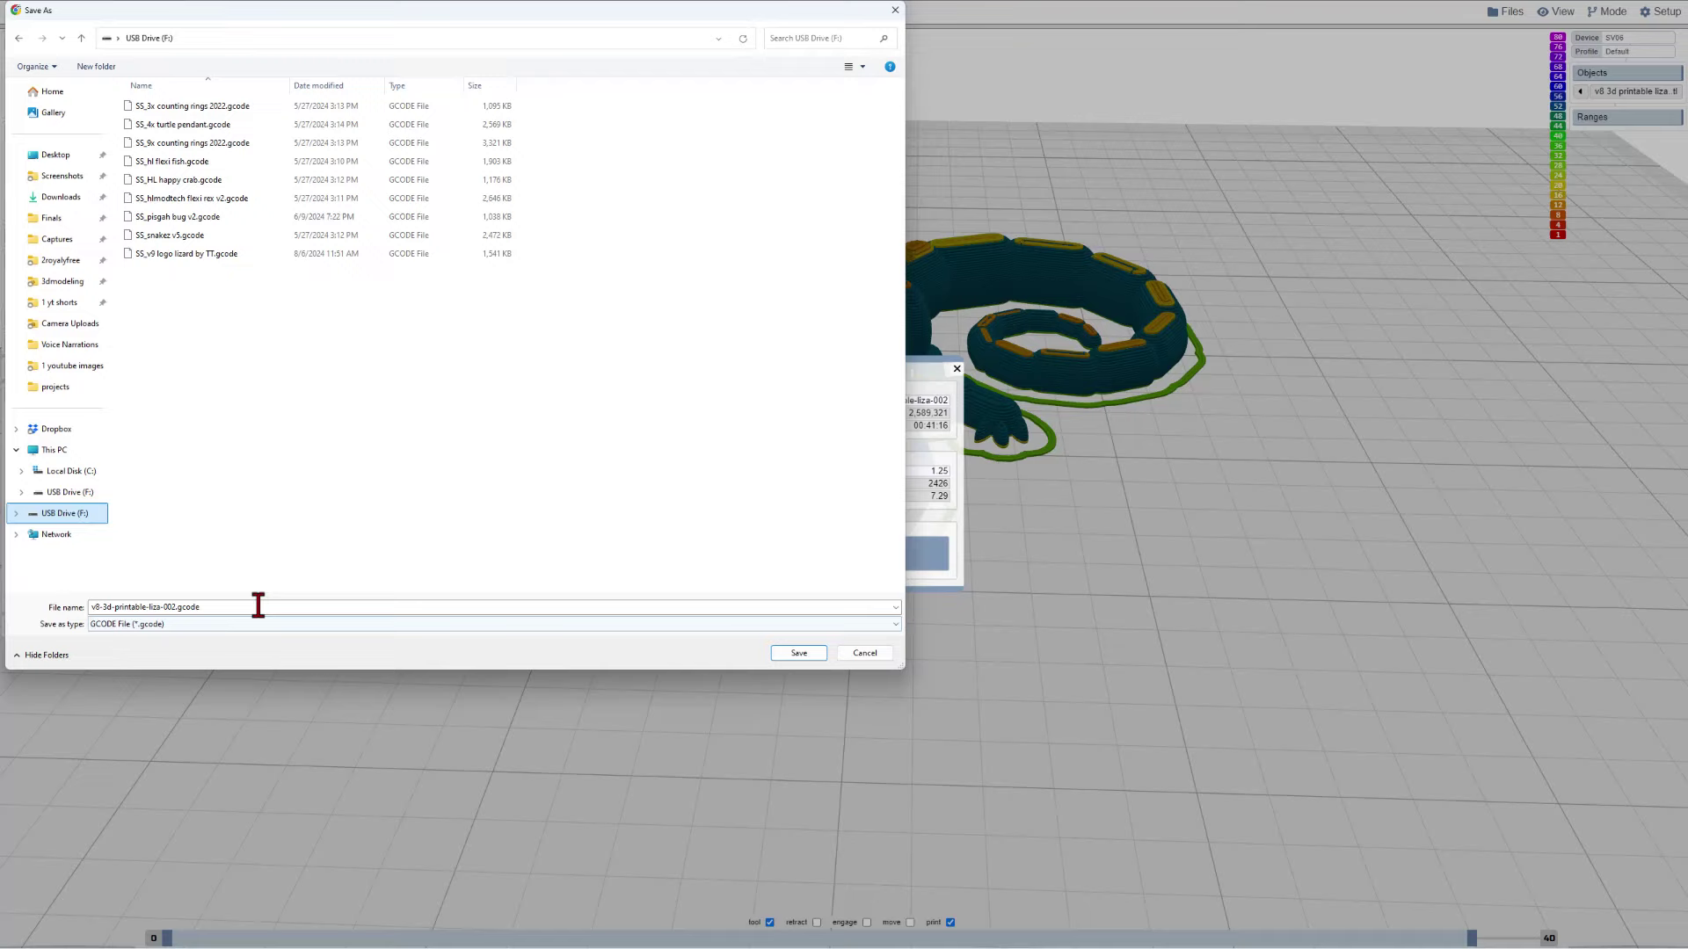
click(796, 655)
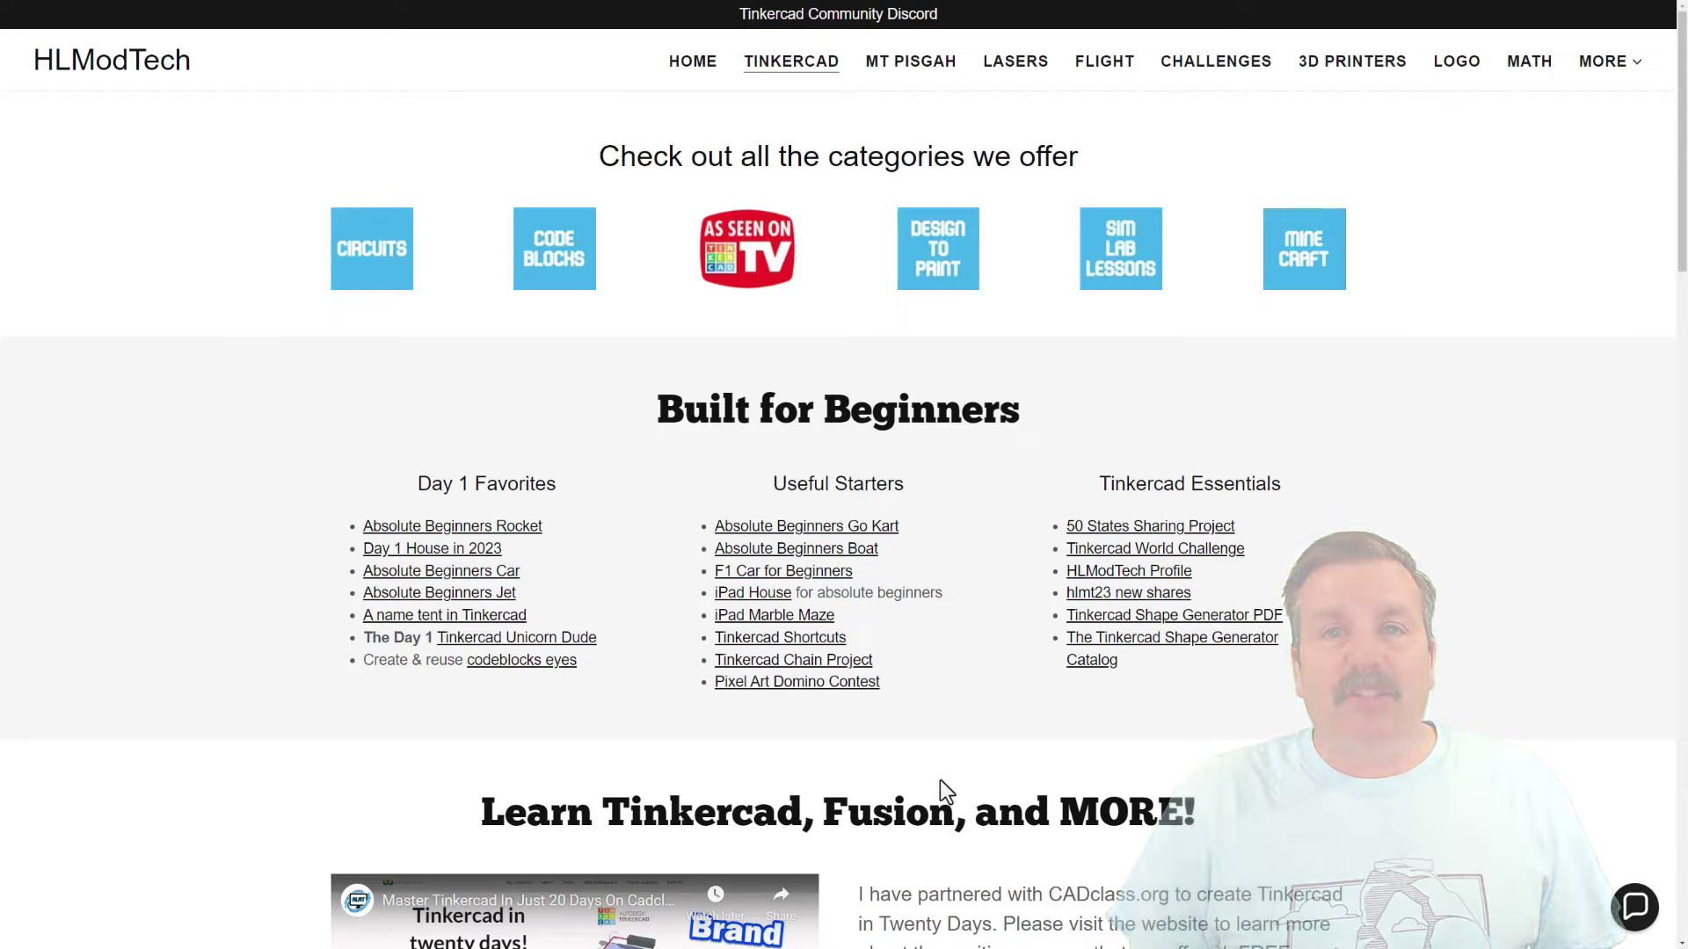
- Scroll through the HLModTech Tinkercad page, then open and close the Contact Us chat panel
scroll(533, 772, down, 3)
scroll(535, 774, down, 2)
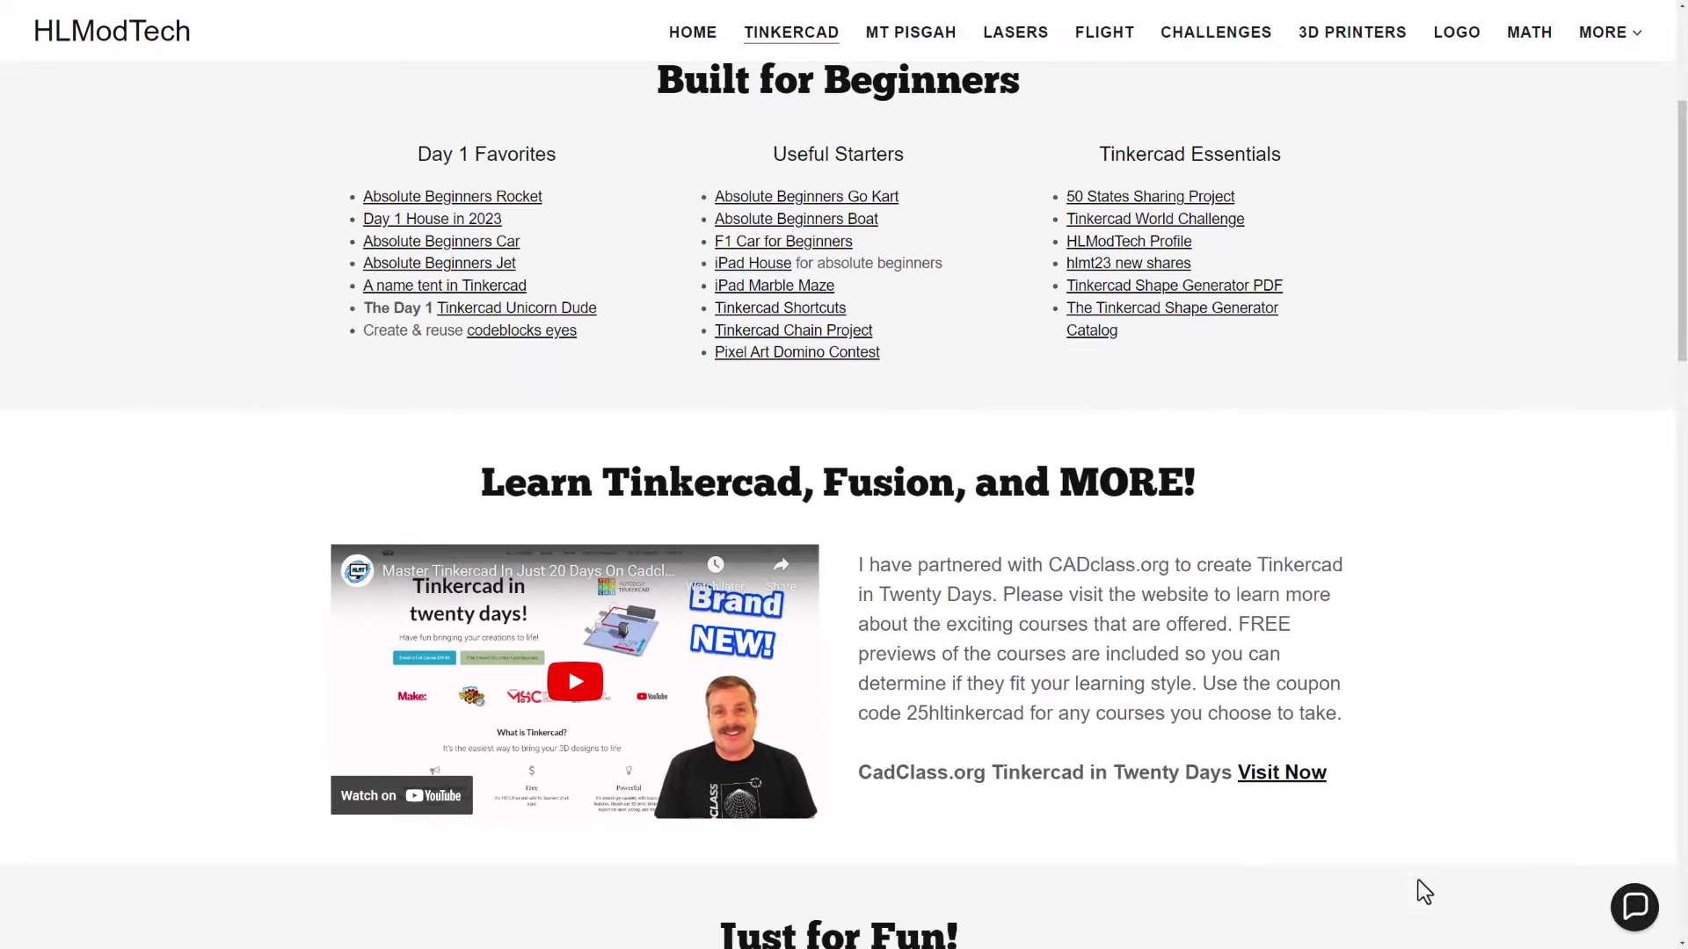
scroll(1417, 879, up, 4)
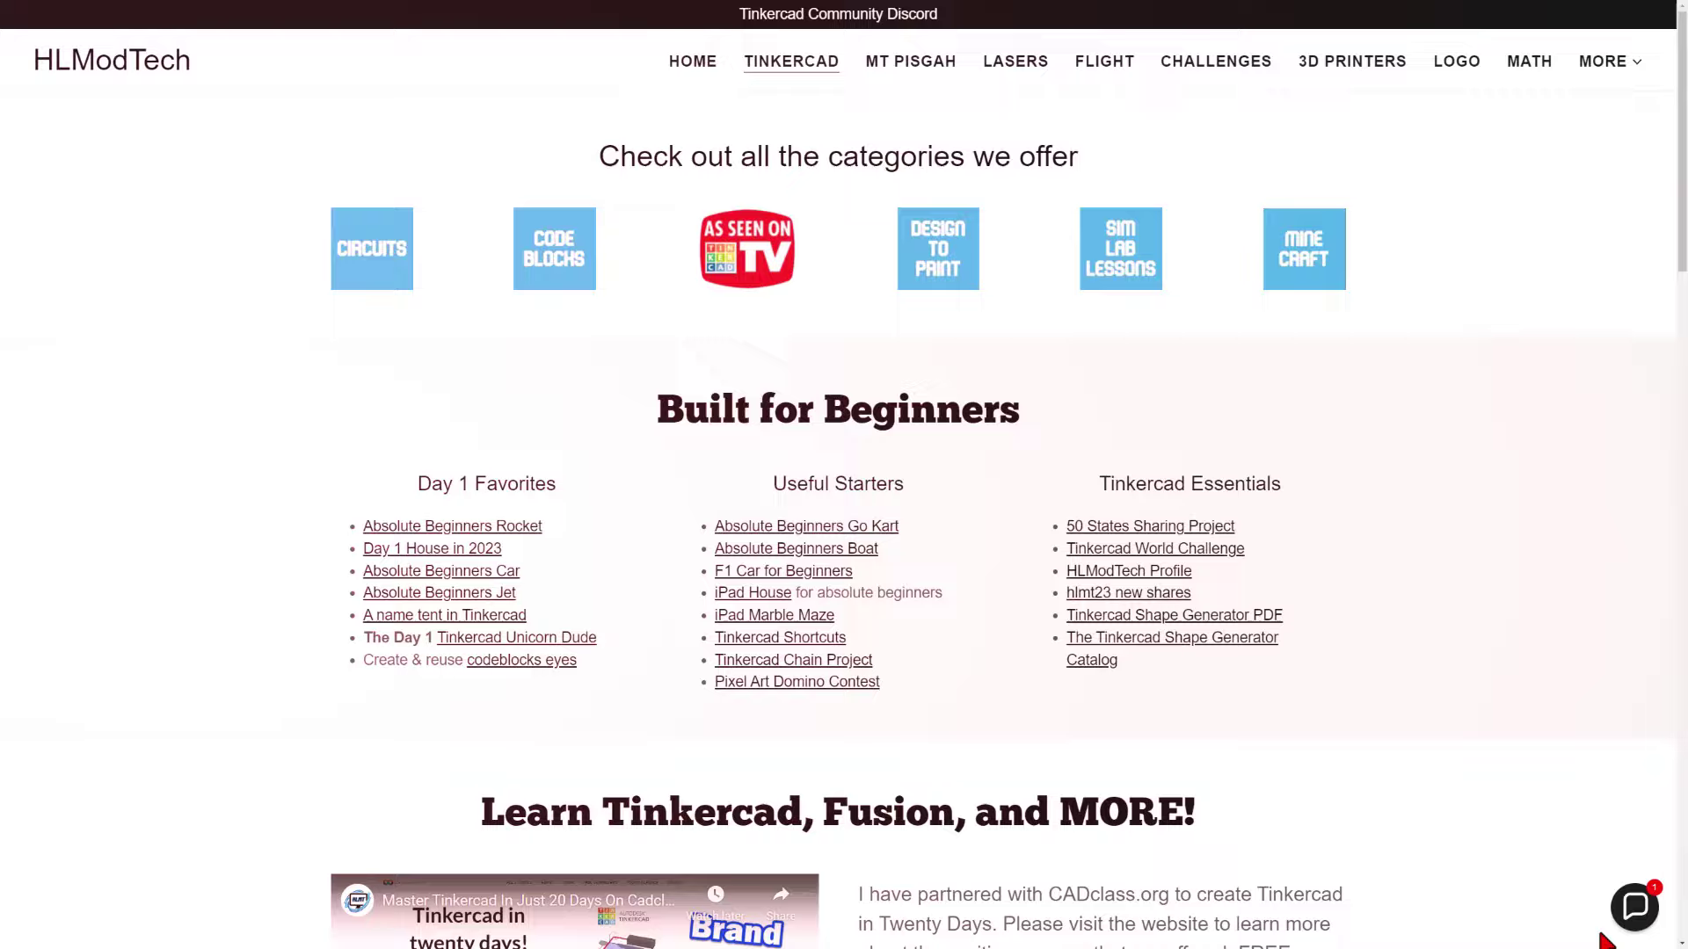
click(1633, 908)
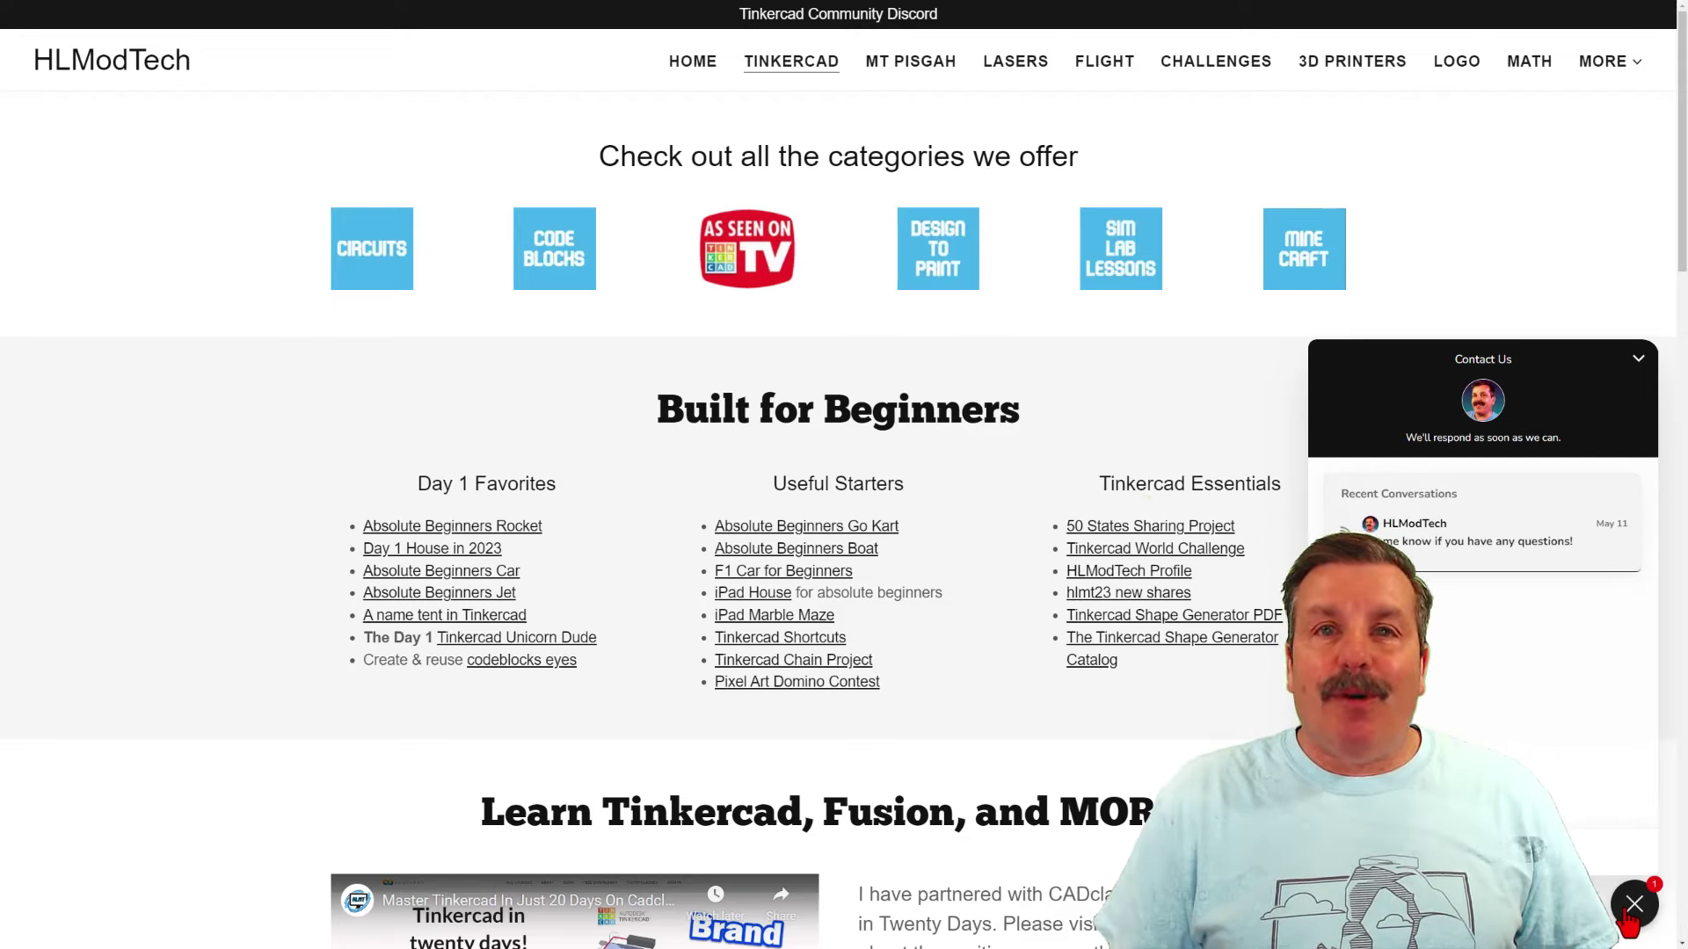
click(1633, 906)
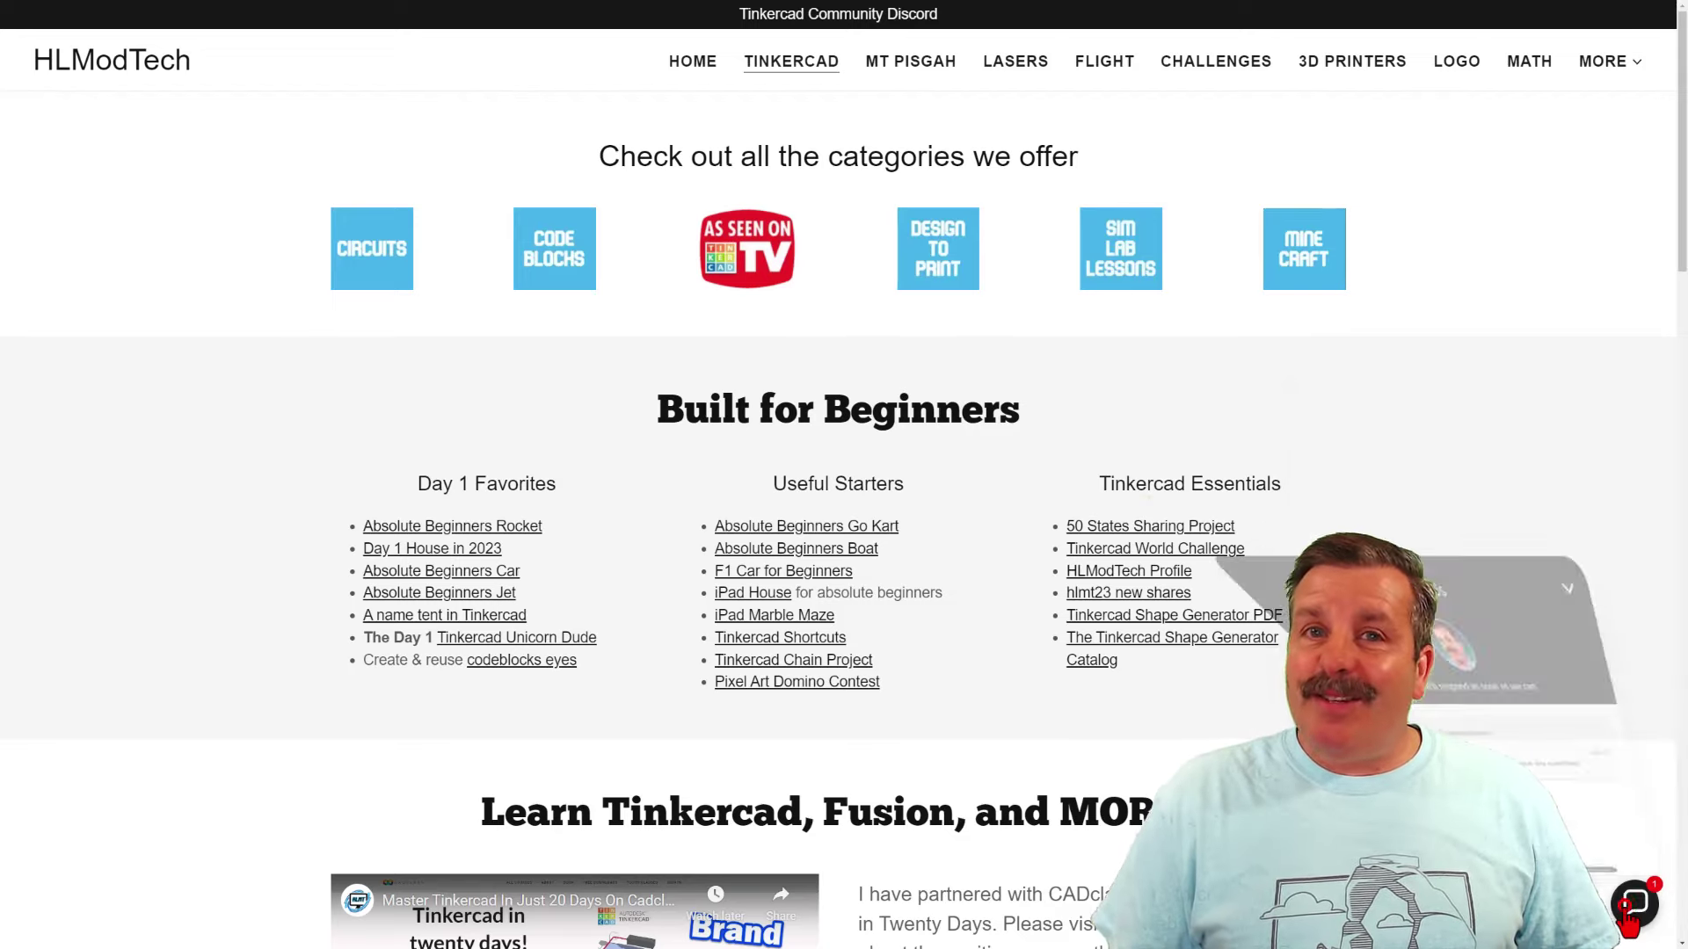
click(849, 13)
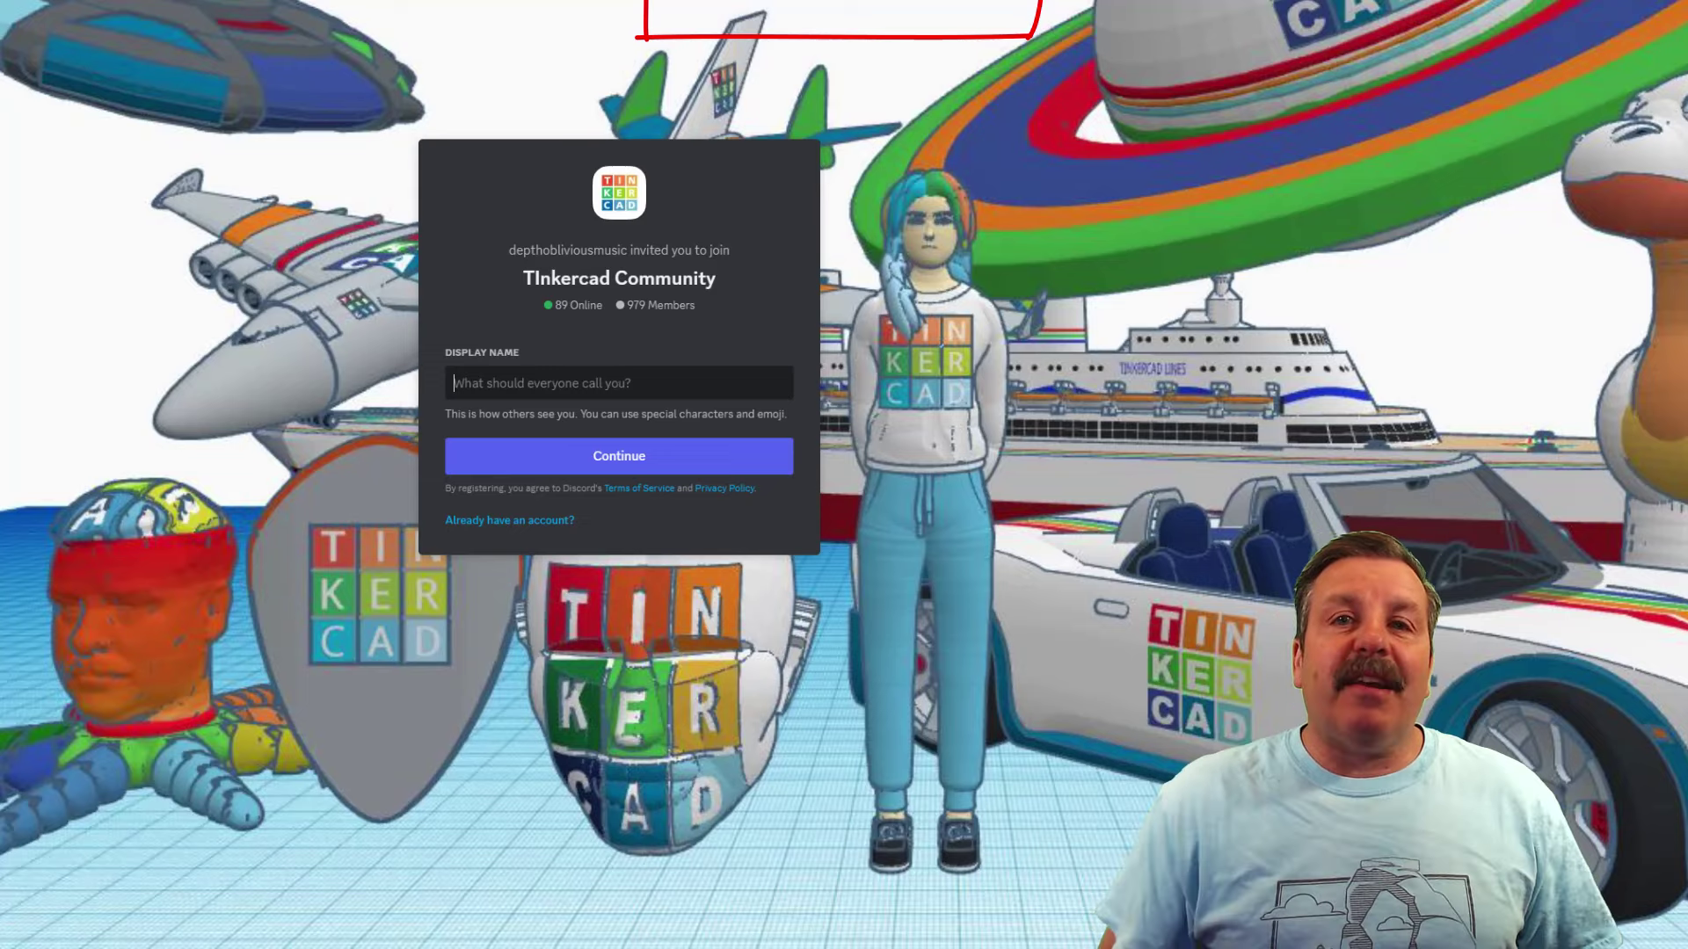